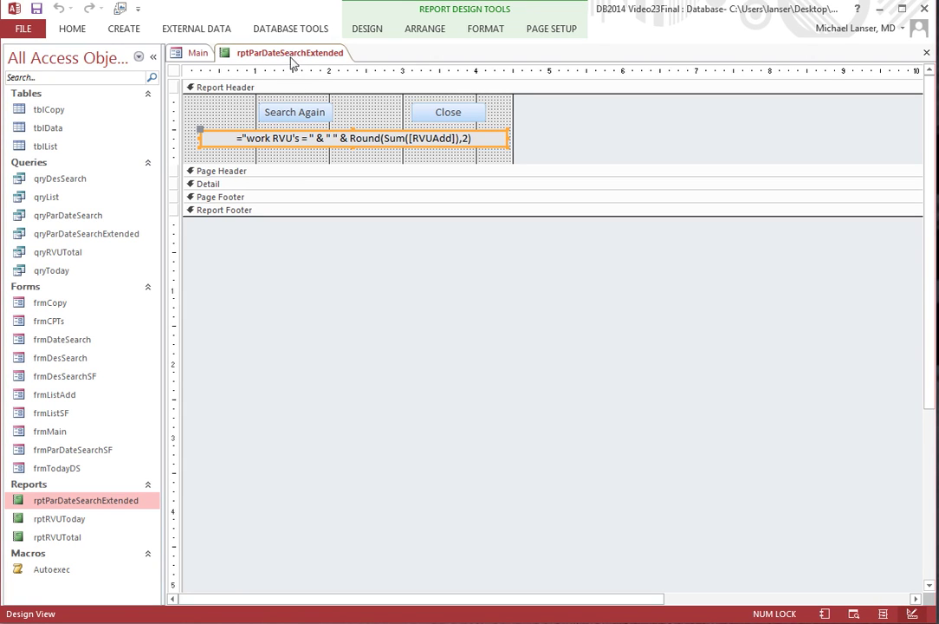
Open the properties of the work RVU's text box in the report header and review its Control Source in the Expression Builder.
click(305, 140)
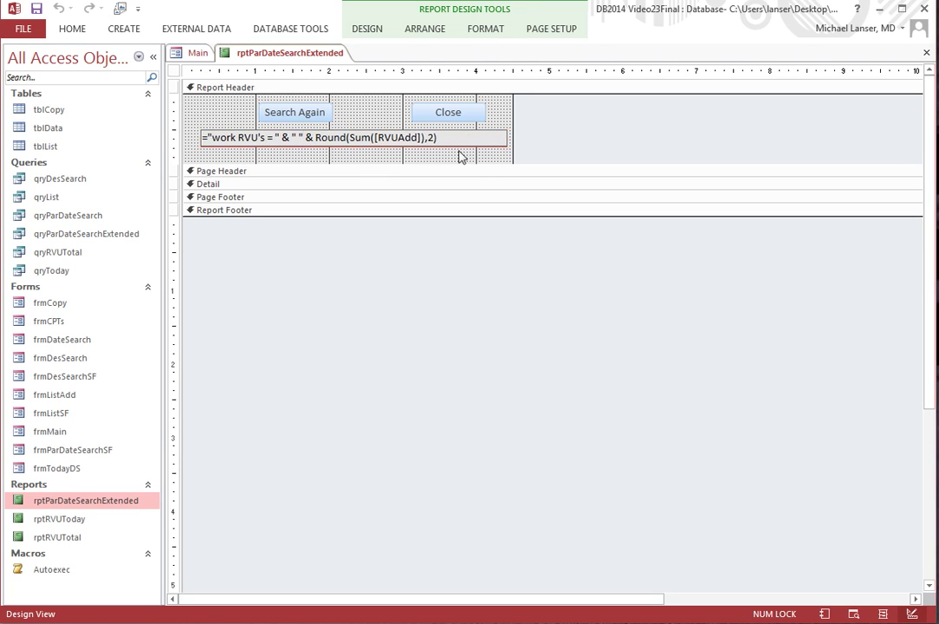
click(367, 29)
click(754, 81)
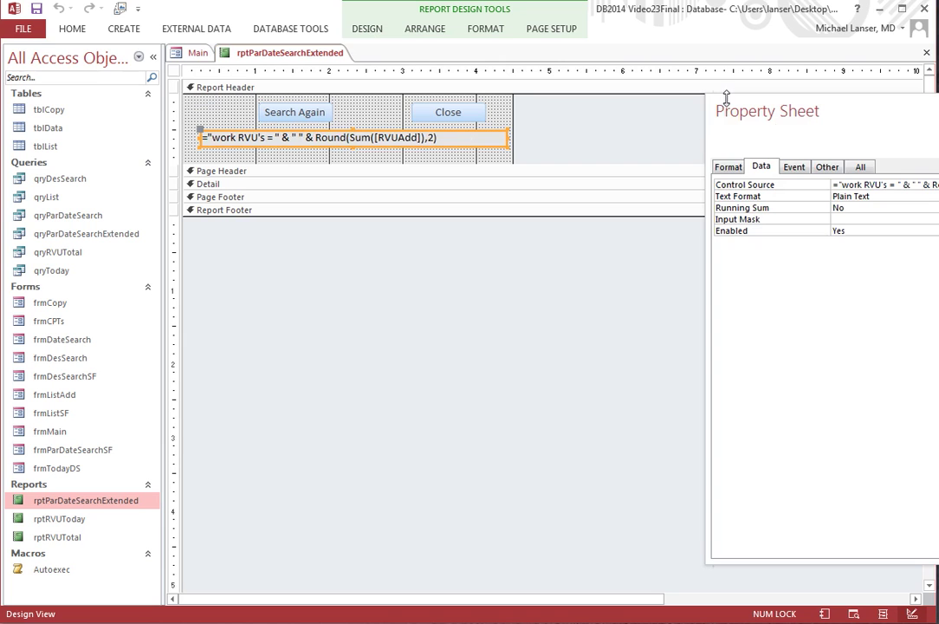
drag(754, 111, 563, 113)
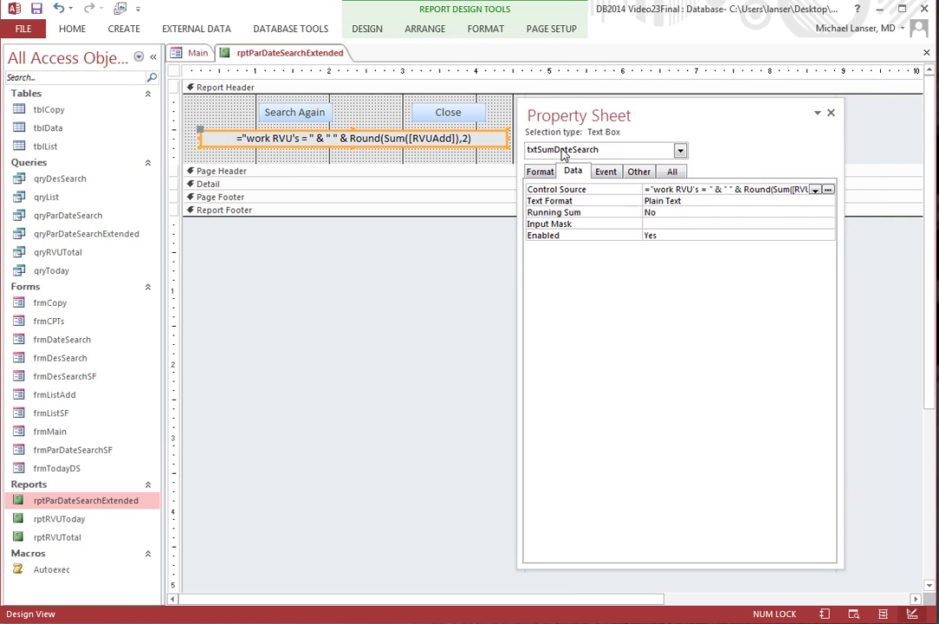
click(828, 189)
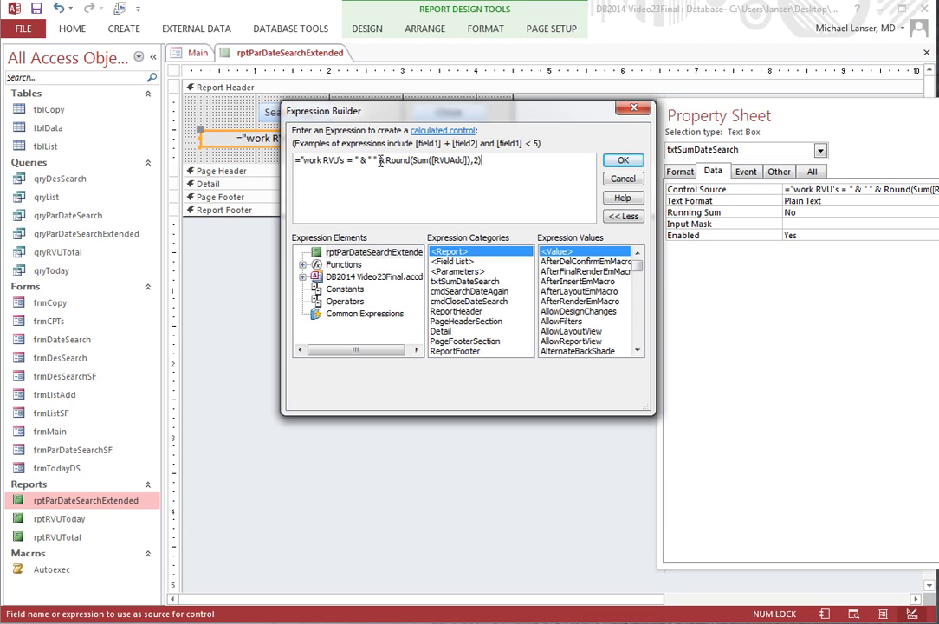
click(623, 160)
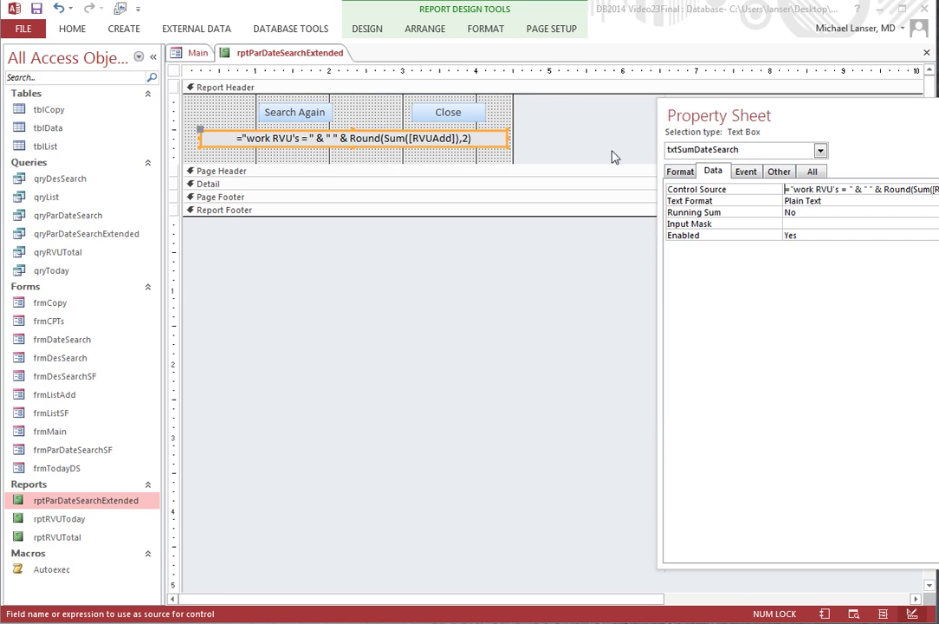
Review the text box's format properties, including the available border colors, without changing them.
drag(665, 112, 531, 113)
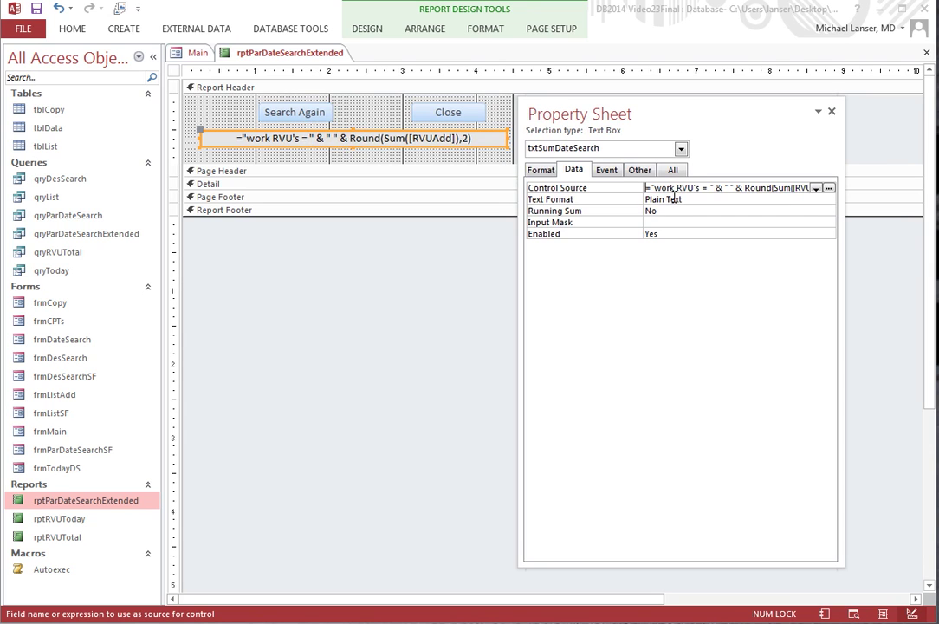
click(546, 172)
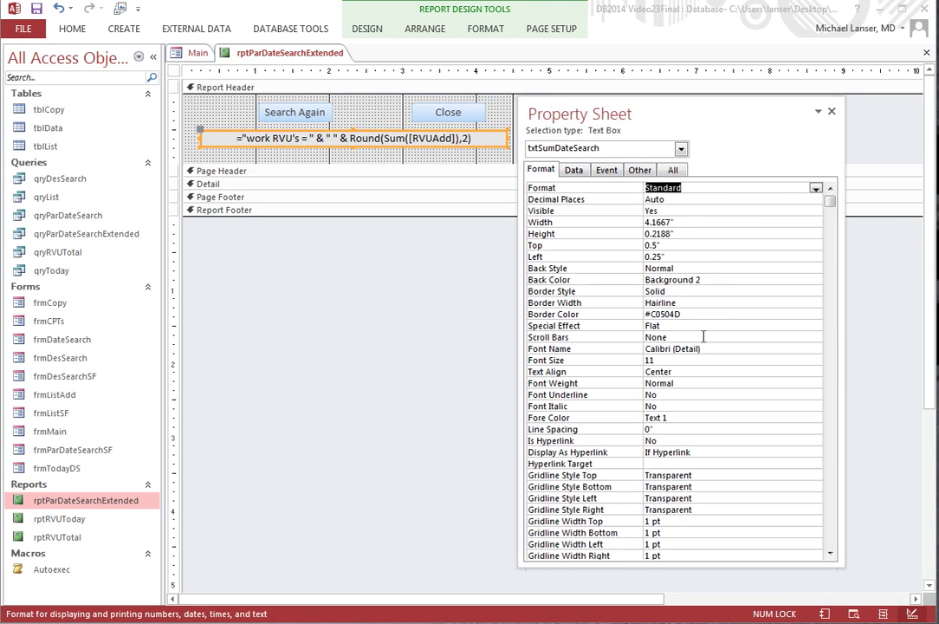
click(690, 313)
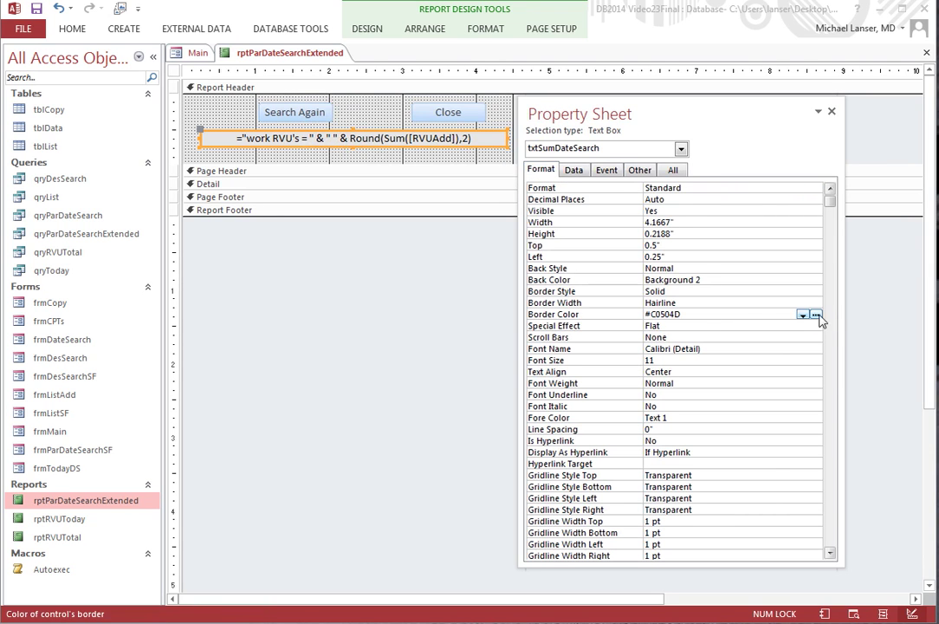
click(803, 315)
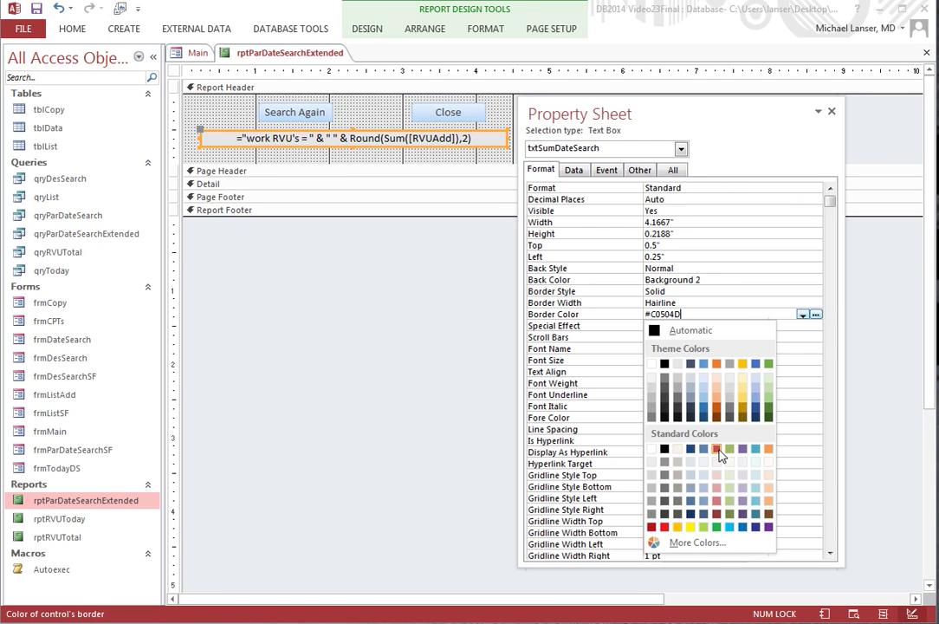
click(803, 335)
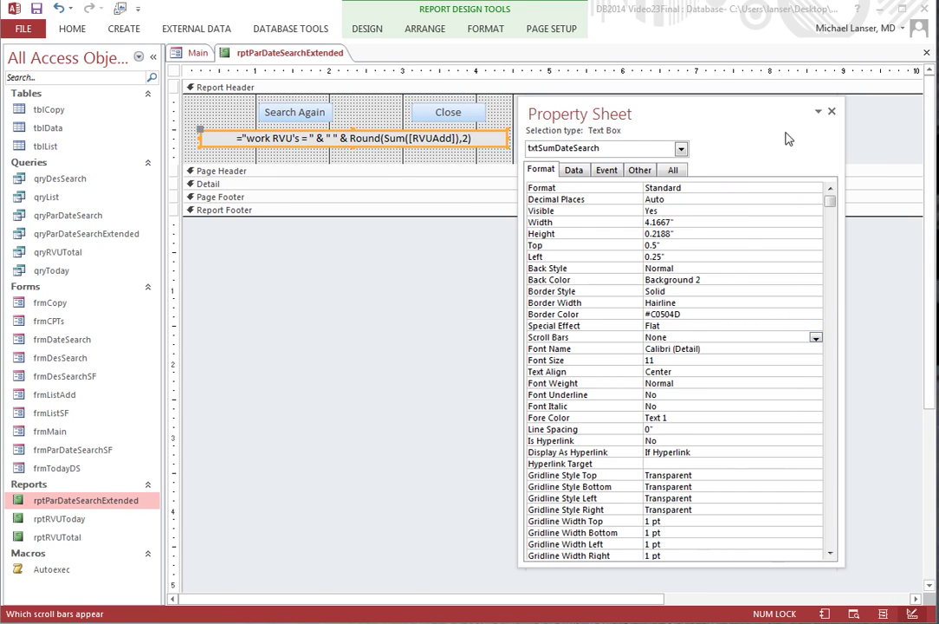
Inspect the embedded On Click macro of the Search Again button, including its OpenReport action, and close the macro.
click(294, 118)
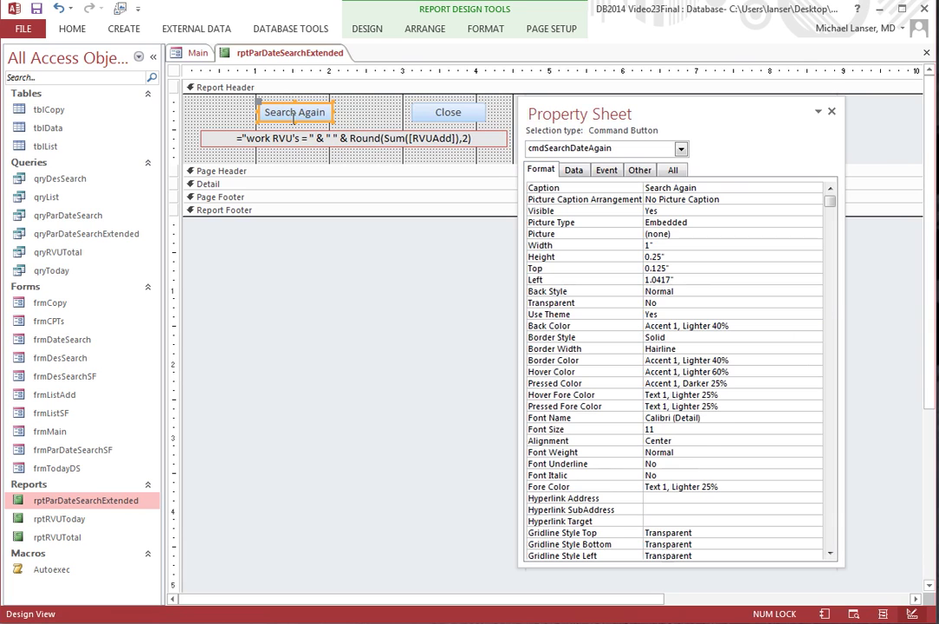
click(606, 170)
click(829, 188)
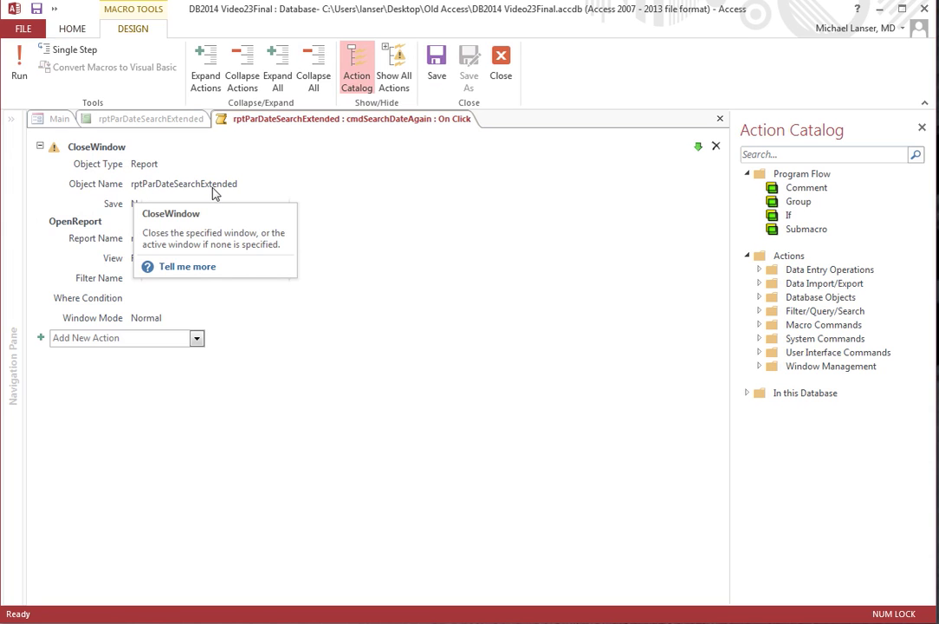
click(407, 251)
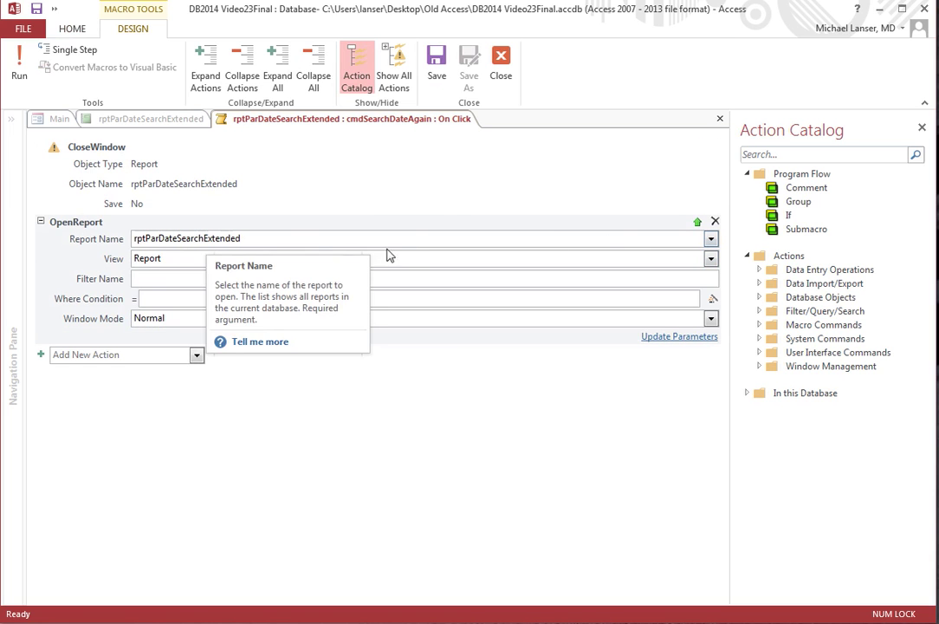
click(501, 70)
Inspect the embedded On Click macro of the Close button and return to the report design.
click(454, 115)
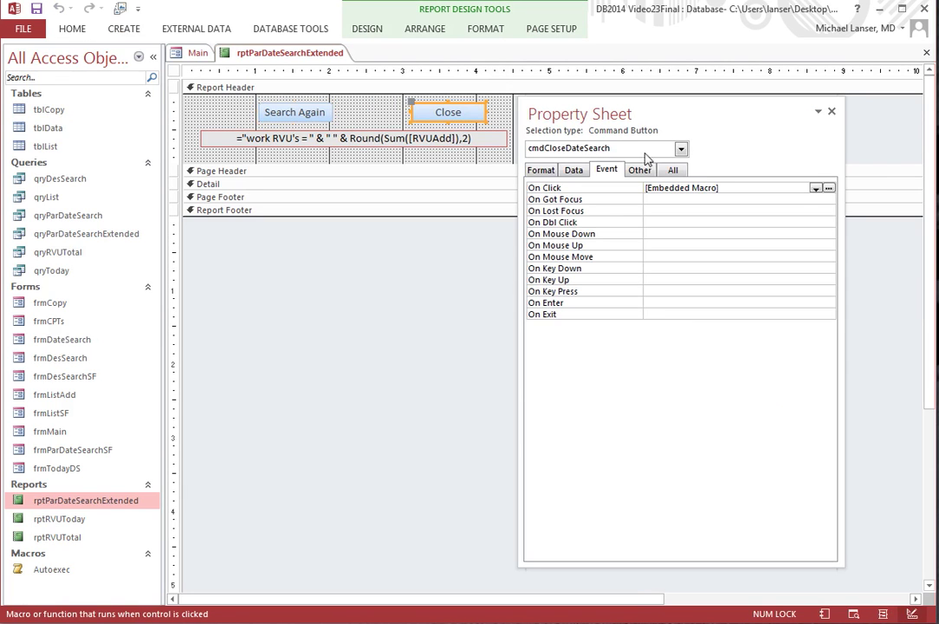
click(828, 188)
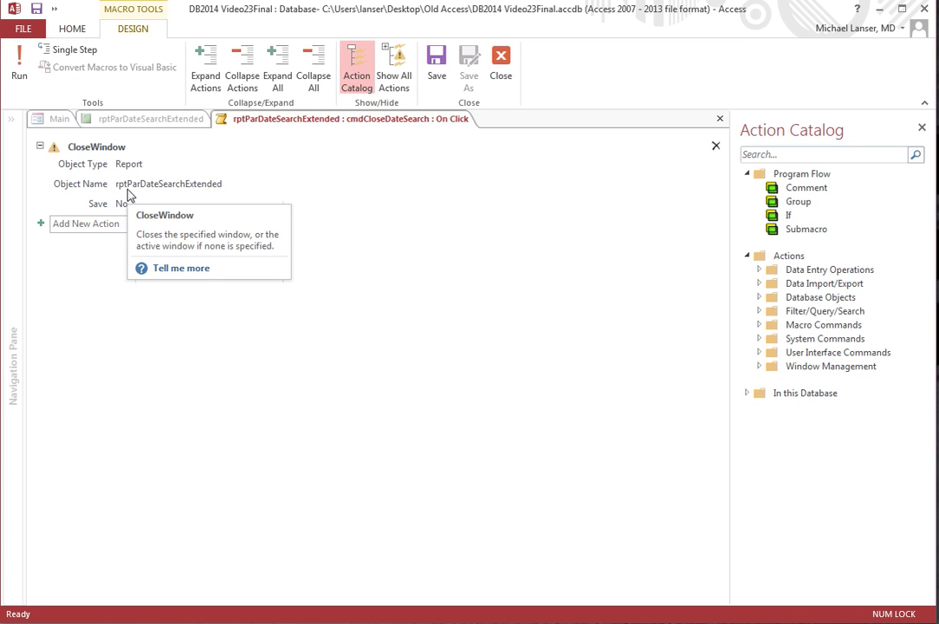
click(501, 71)
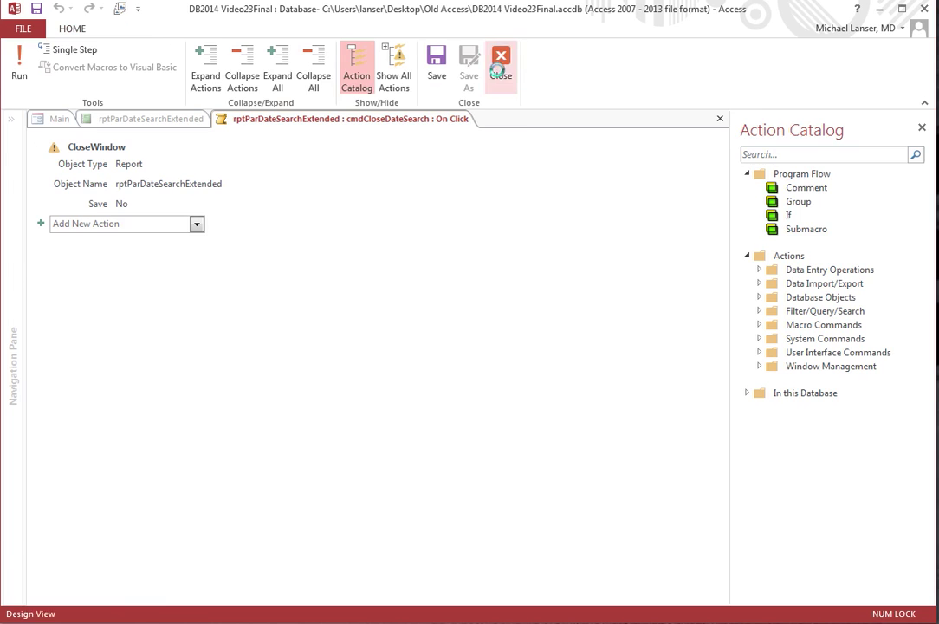
click(388, 279)
Save and close the rptParDateSearchExtended report and collapse the navigation pane.
right_click(305, 53)
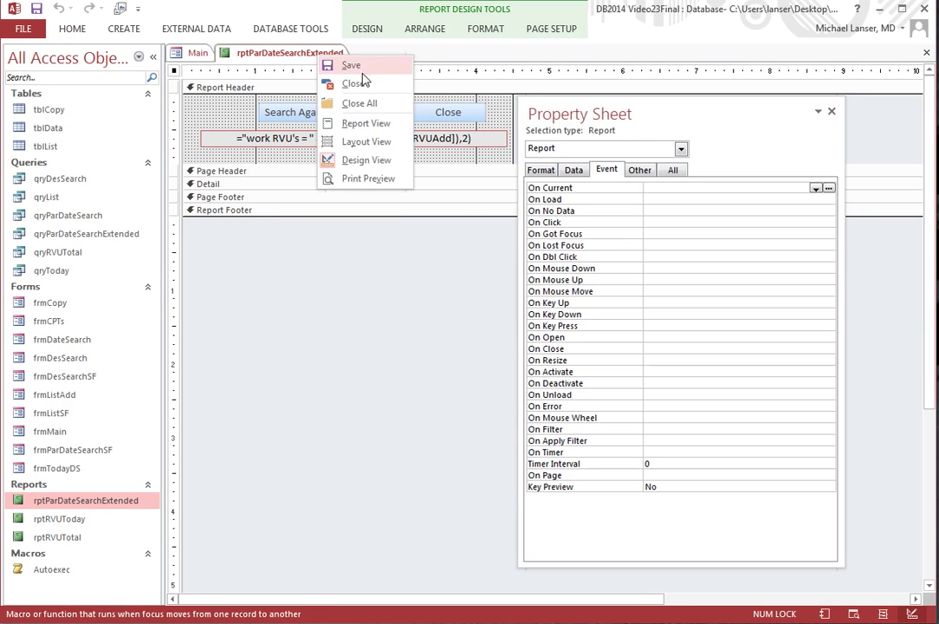
click(319, 65)
right_click(305, 54)
click(277, 78)
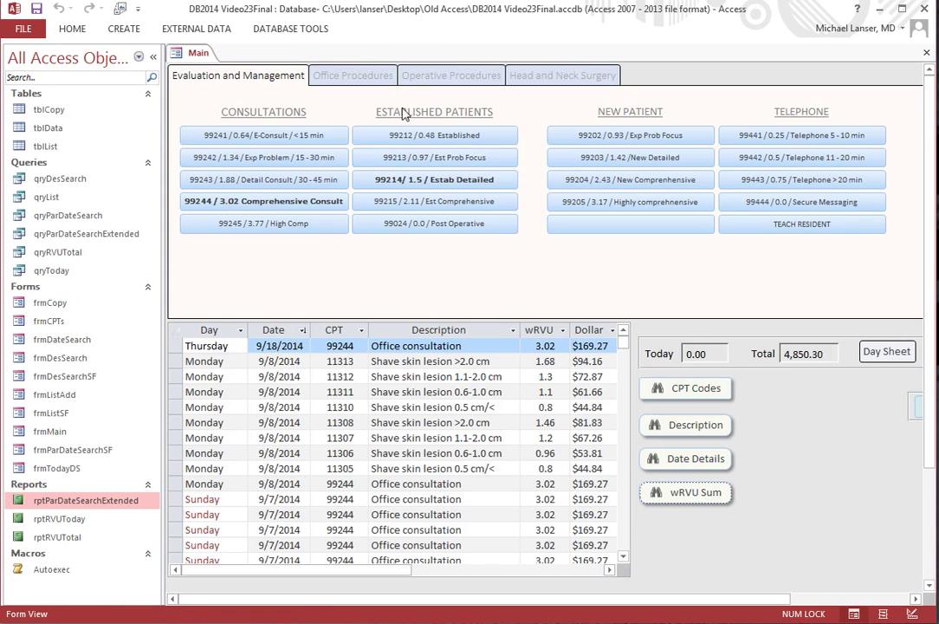
click(153, 58)
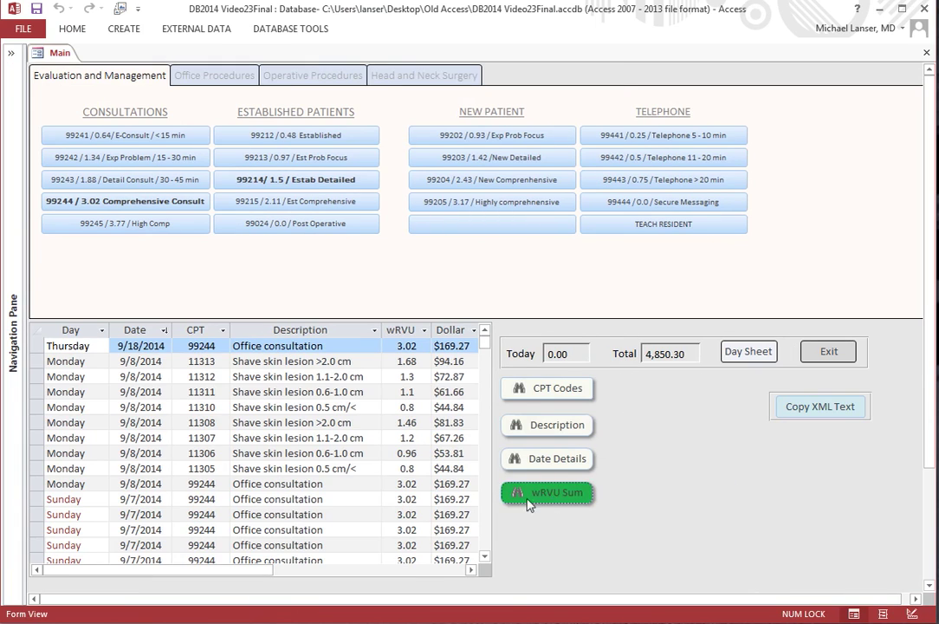
Open the Main form in Design View and inspect the On Click macro of the wRVU Sum button.
right_click(51, 52)
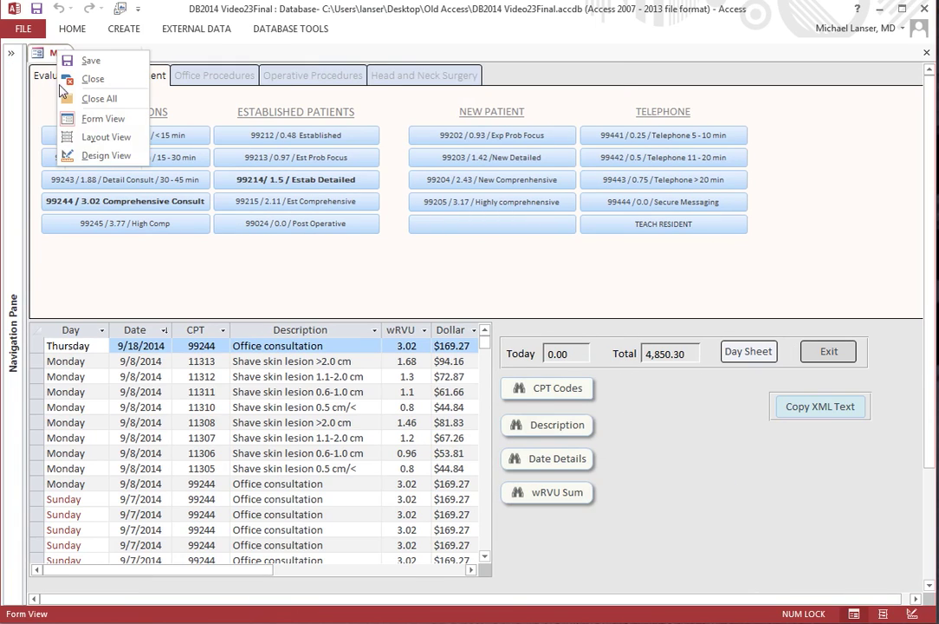
click(100, 154)
drag(627, 120, 750, 136)
drag(938, 587, 880, 448)
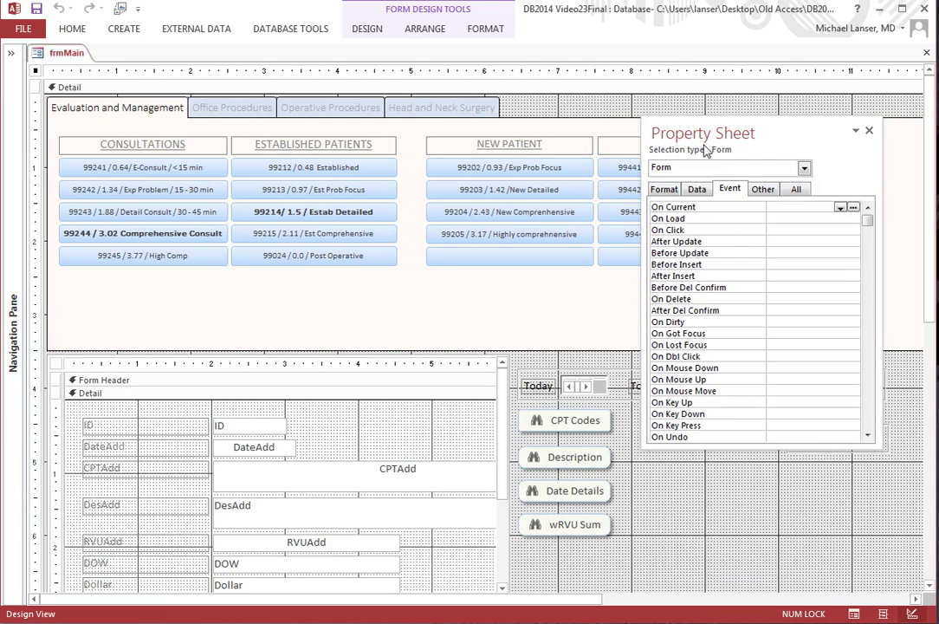
drag(728, 138, 721, 293)
click(564, 523)
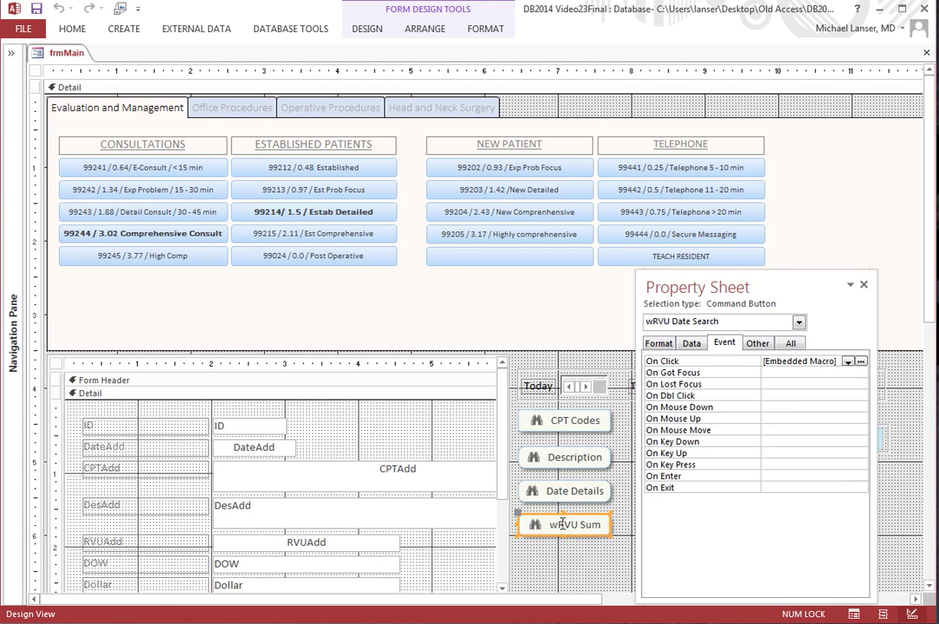
click(862, 364)
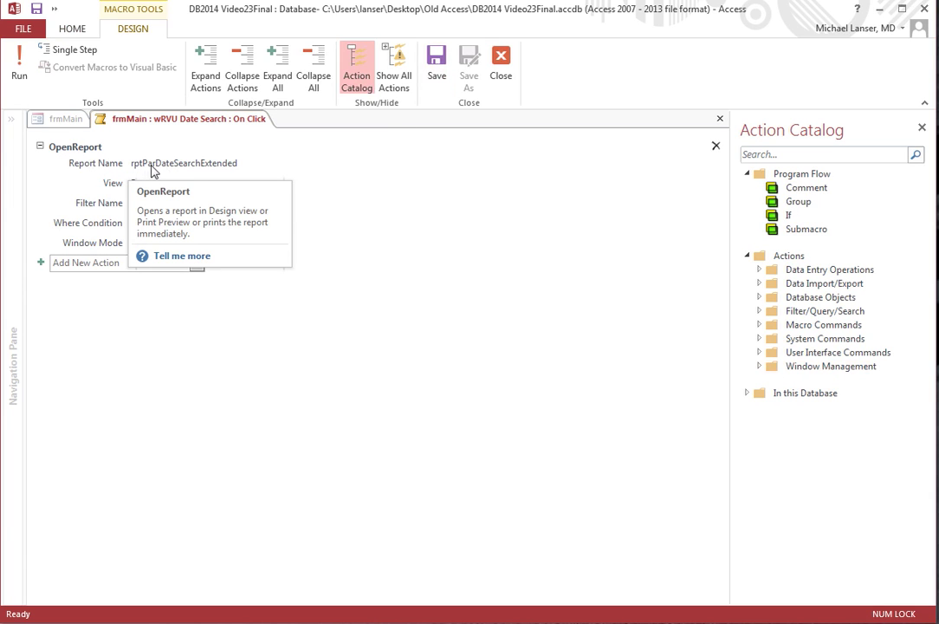
click(492, 78)
Save the main form and switch it back to Form View.
right_click(77, 55)
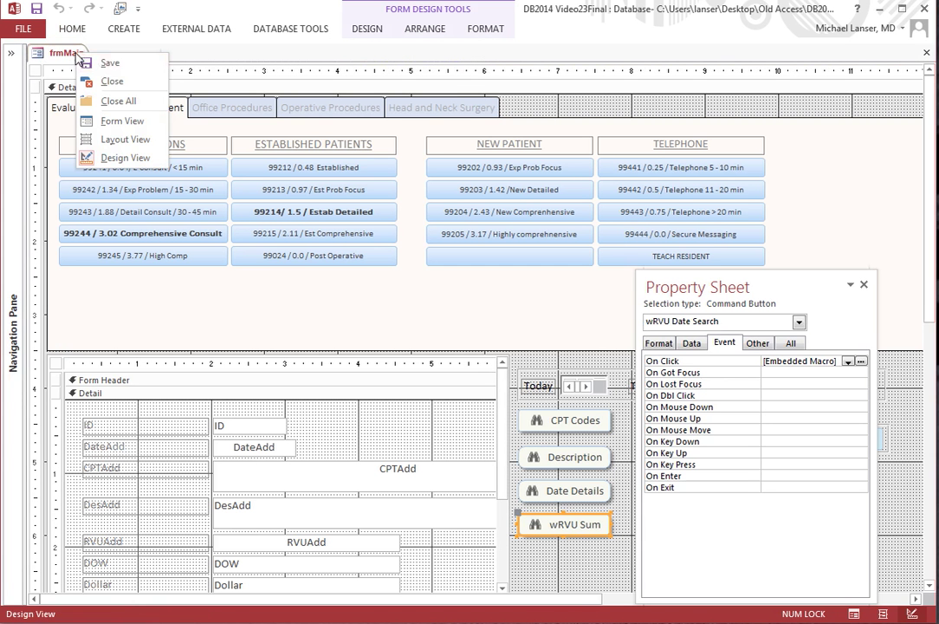
click(105, 63)
right_click(74, 55)
click(118, 122)
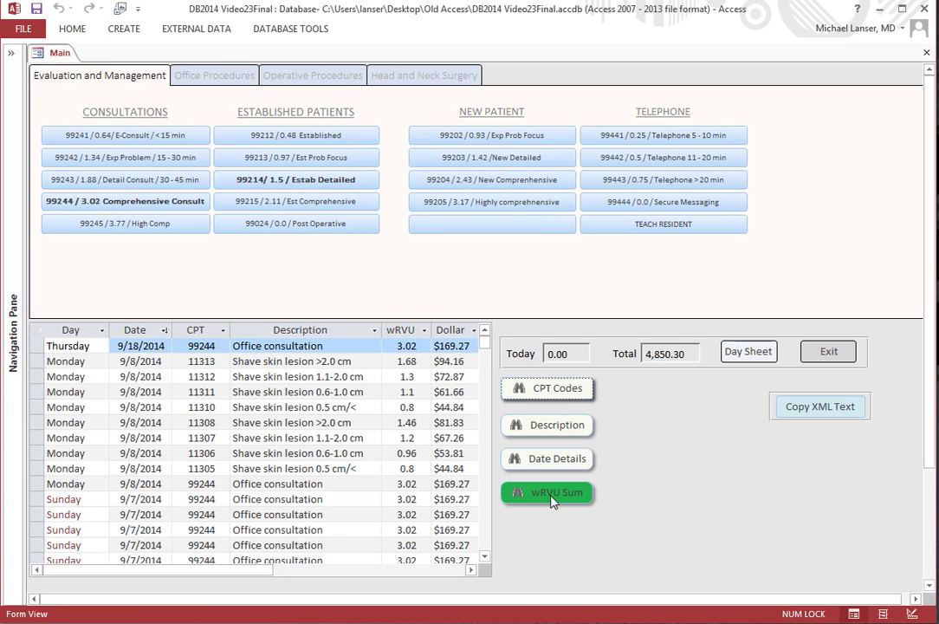
Run the wRVU Sum search with start date 6/6 and end date 6/6.
click(554, 500)
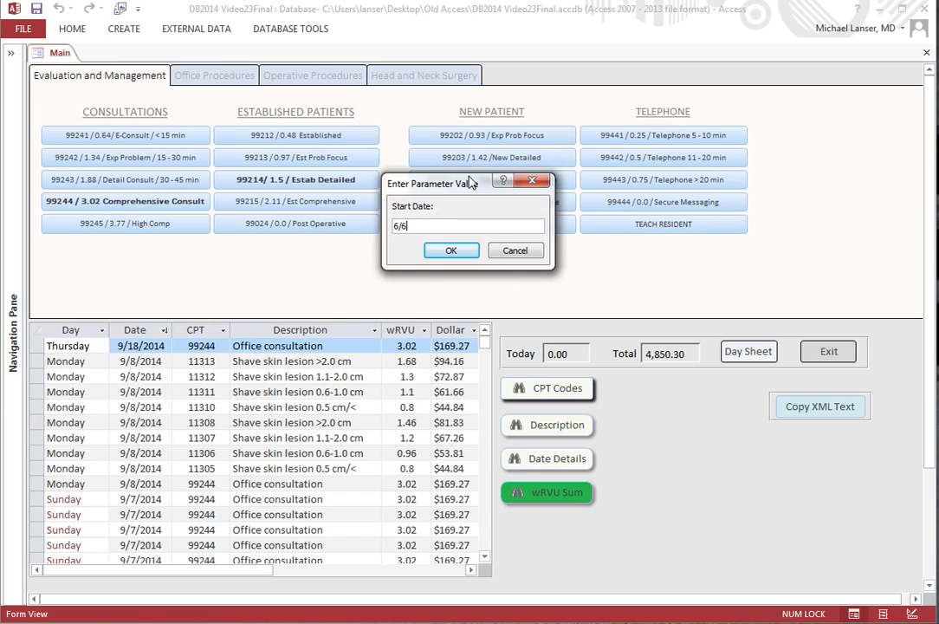
key(Return)
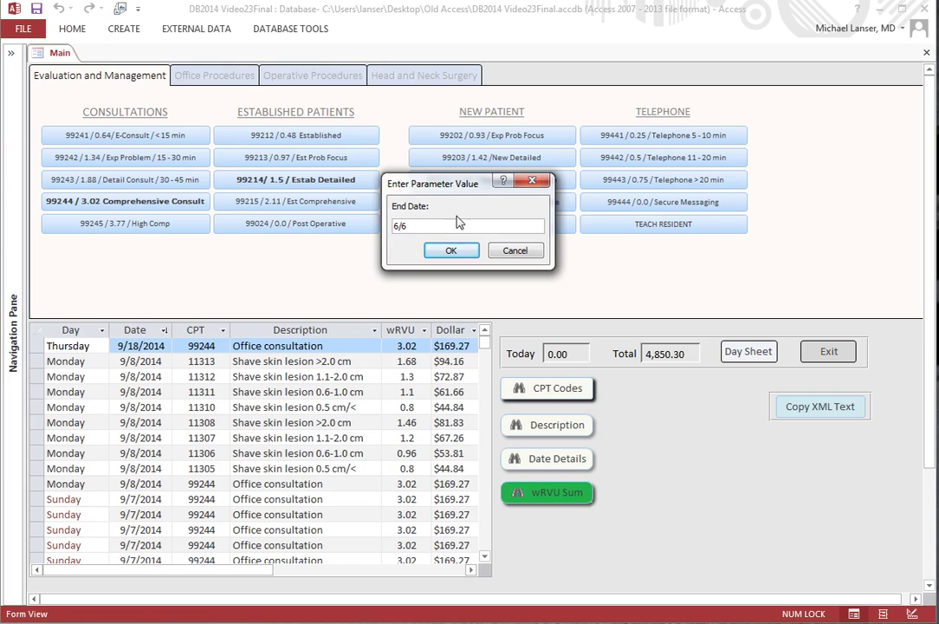
click(451, 251)
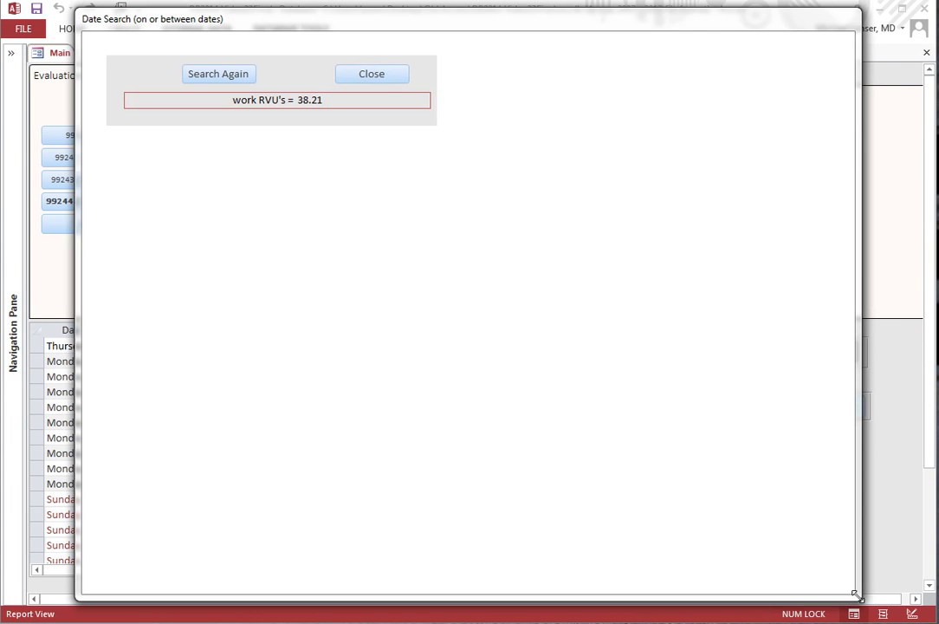
Shrink the Date Search report window to fit its content, move it to the middle of the main form, and save it.
drag(855, 595, 463, 153)
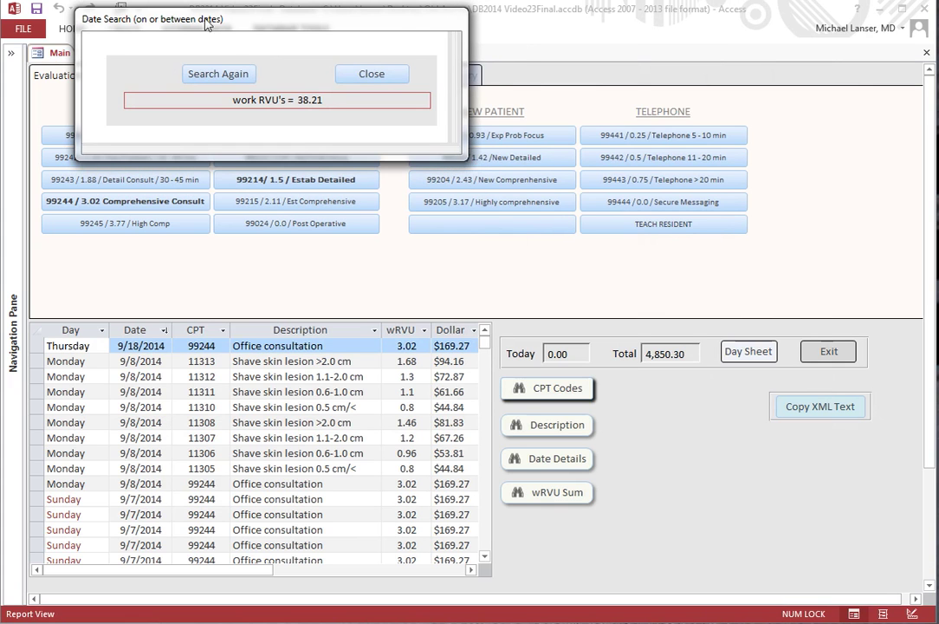
drag(205, 24, 390, 253)
right_click(344, 251)
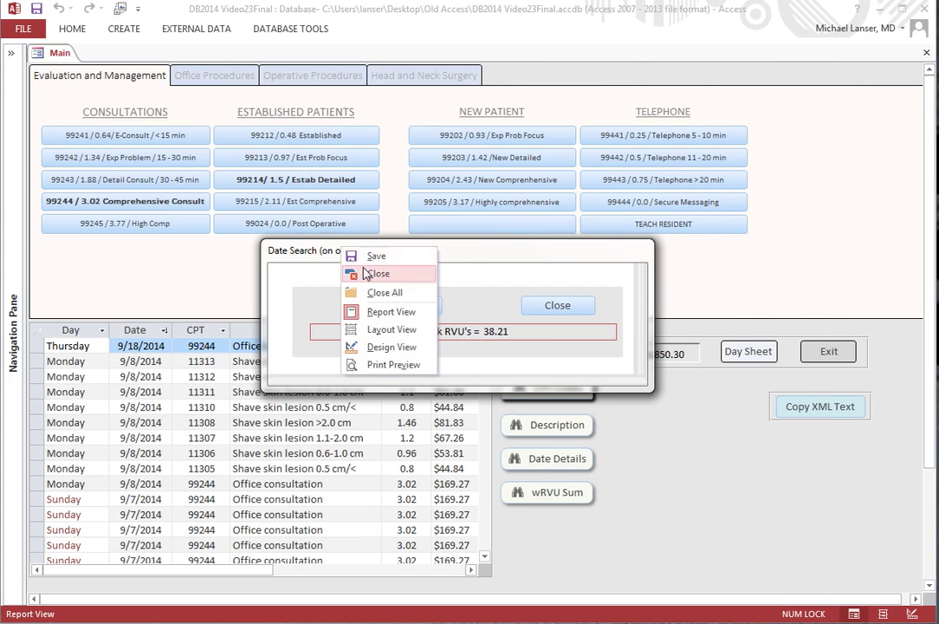
click(377, 257)
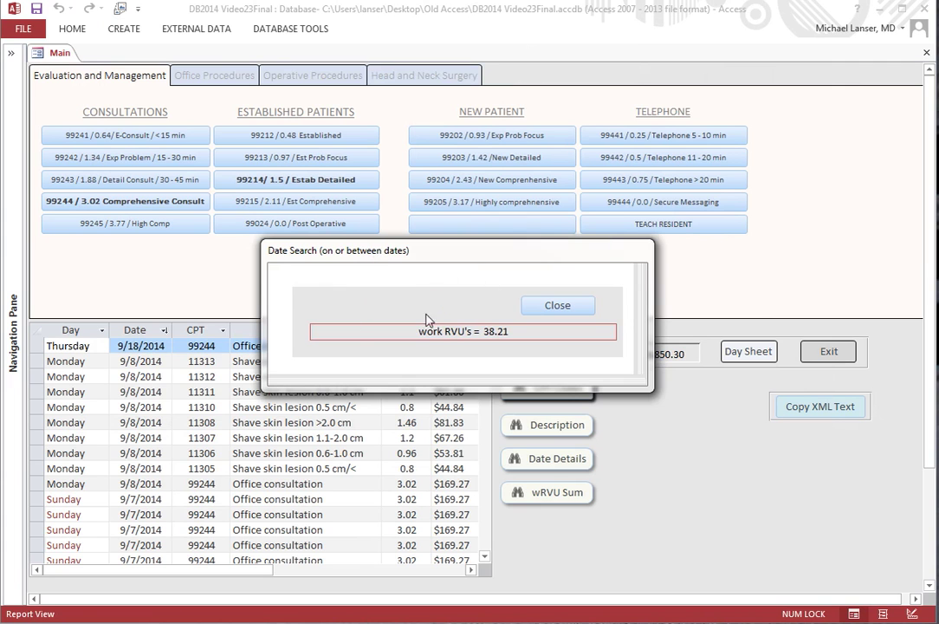
Search again from the report with start date 6/6 and end date 6/9.
click(373, 306)
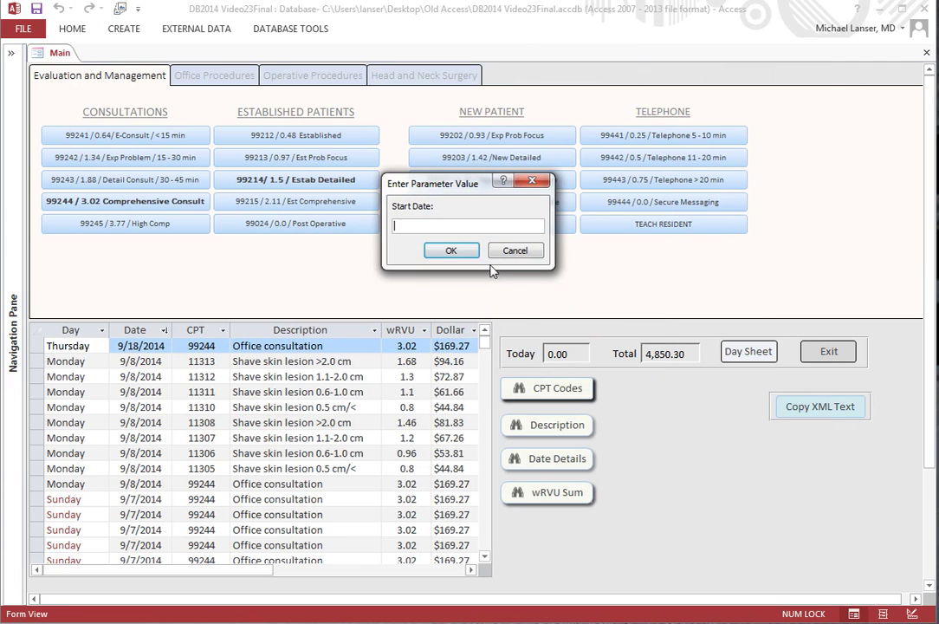
text(6/6)
key(Return)
text(6/9)
key(Return)
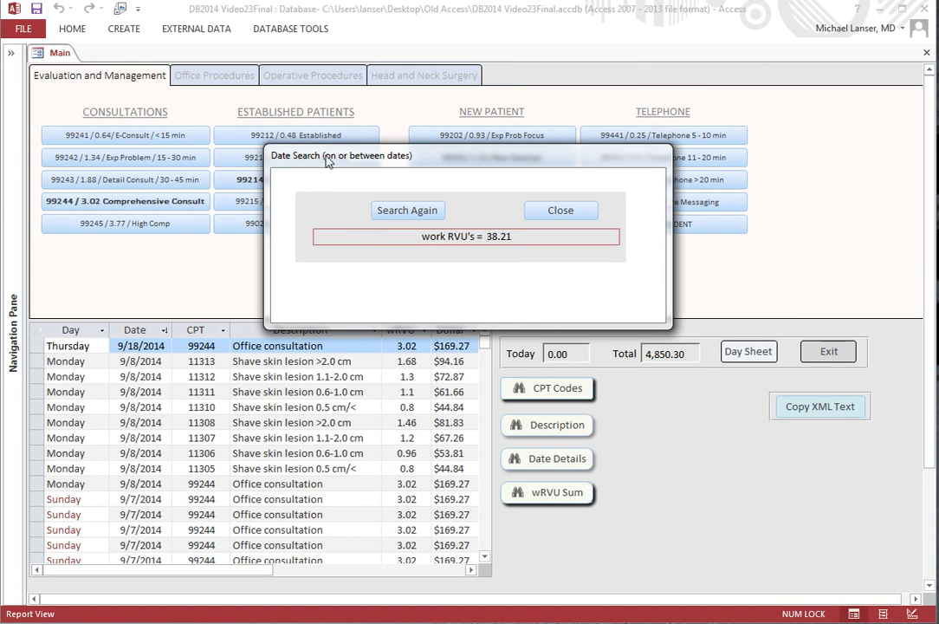
Search again from the report with start date 1/1 and end date 9/20.
click(426, 211)
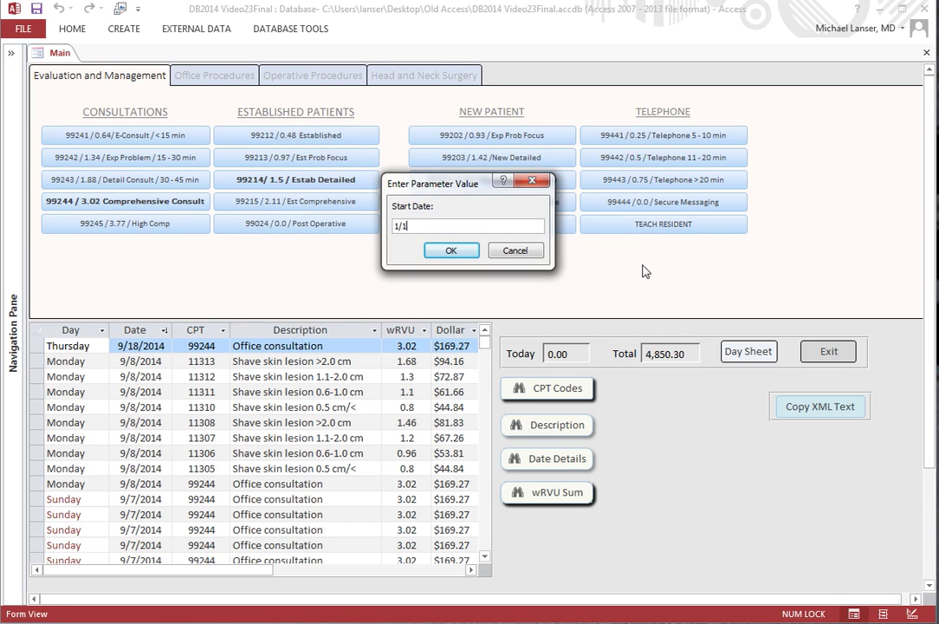
text(1/1)
key(Return)
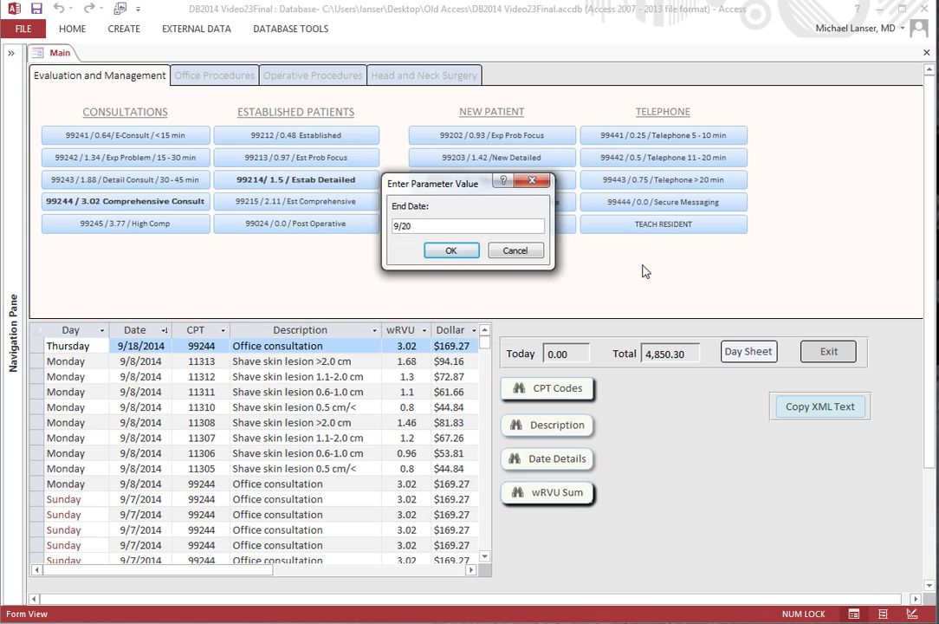
click(455, 249)
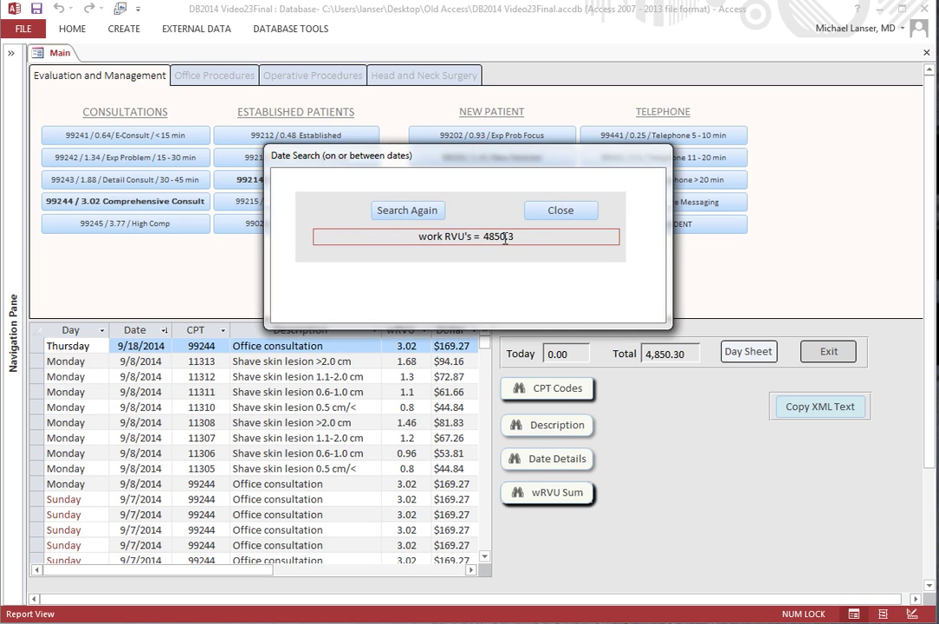
Search again from the report for January, with start date 1/1 and end date 1/31.
click(424, 210)
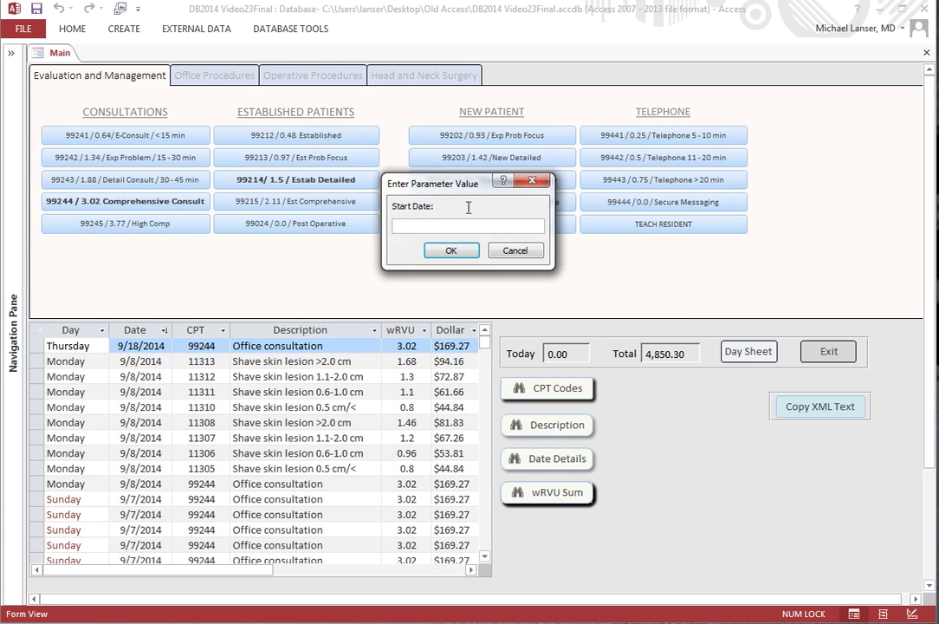
text(1/1)
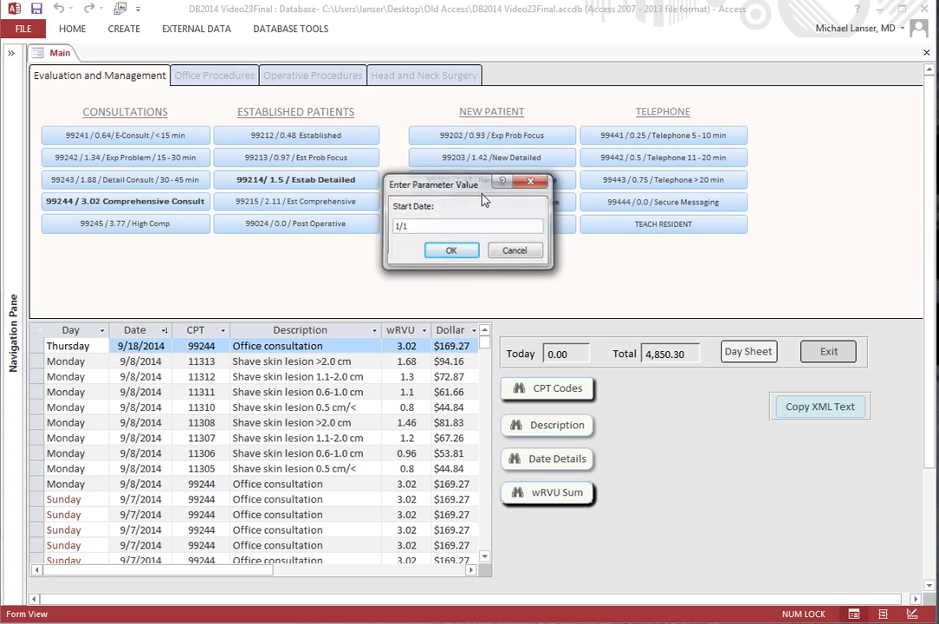
key(Return)
text(1/31)
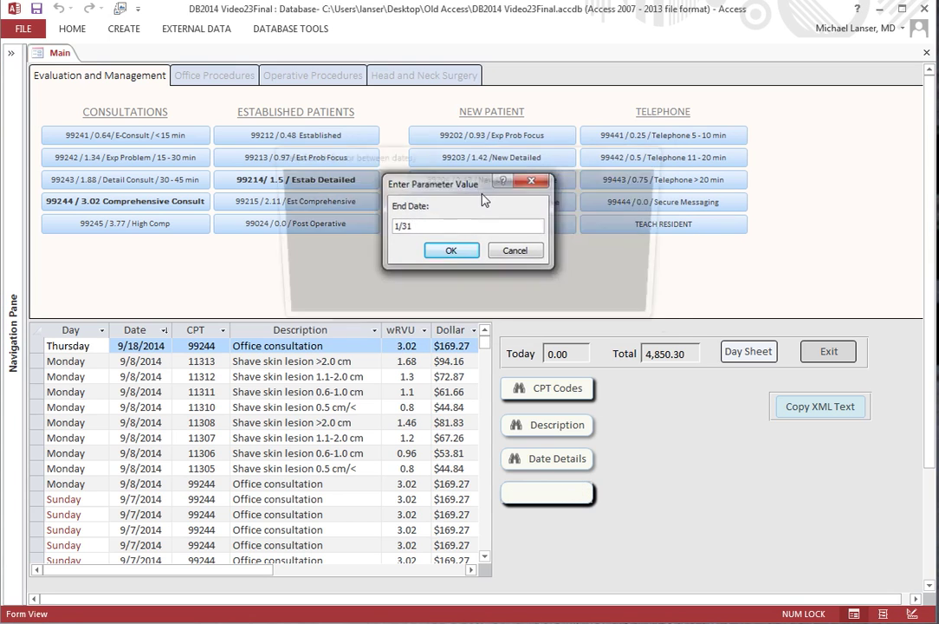
key(Return)
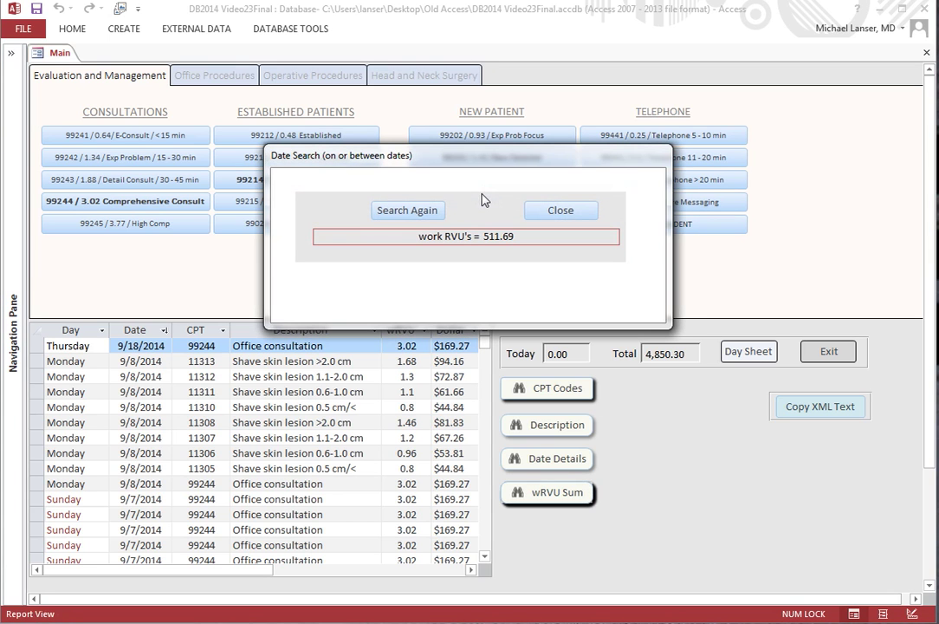
Search again from the report with a start date of February 1 and an end date.
click(426, 213)
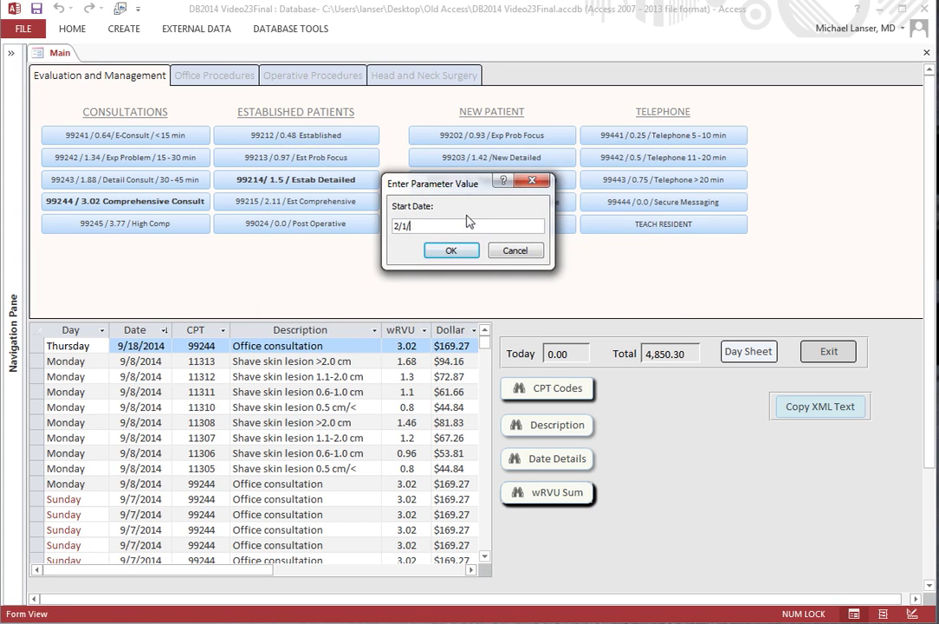
key(Return)
key(Return)
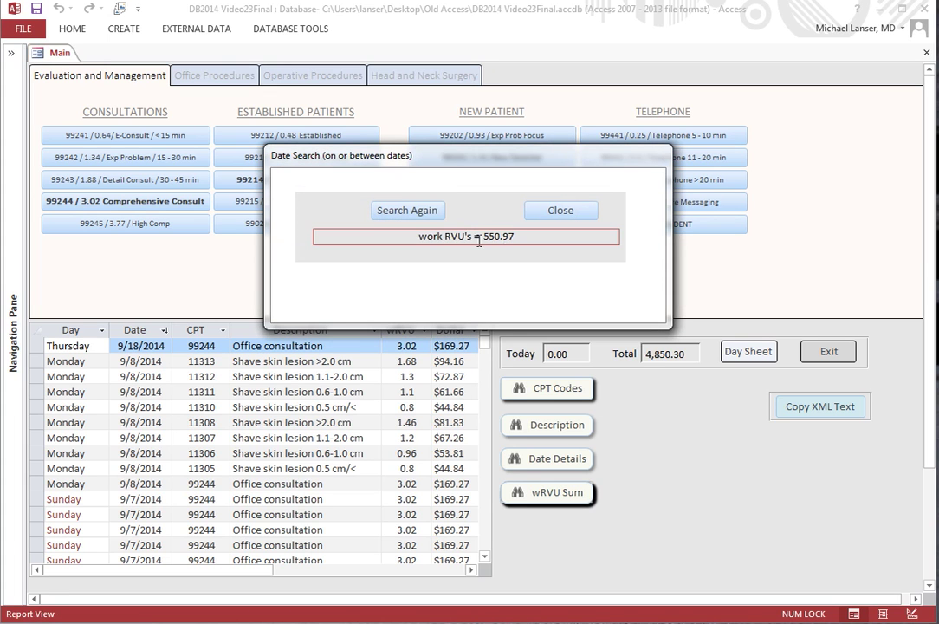
Try to search again from the report with start date 6/1, and stop all macros.
click(426, 210)
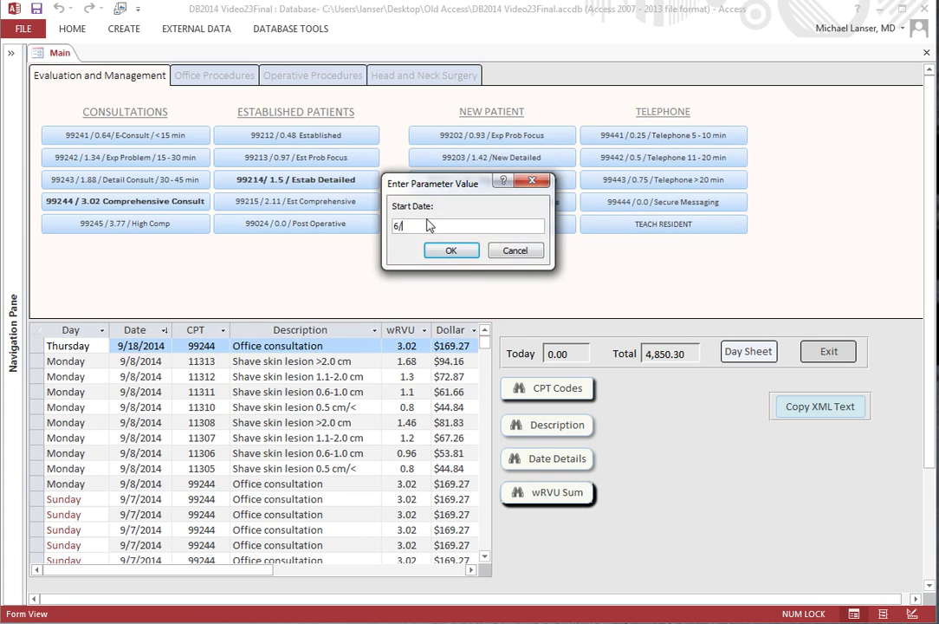
text(6/1)
key(Return)
key(Return)
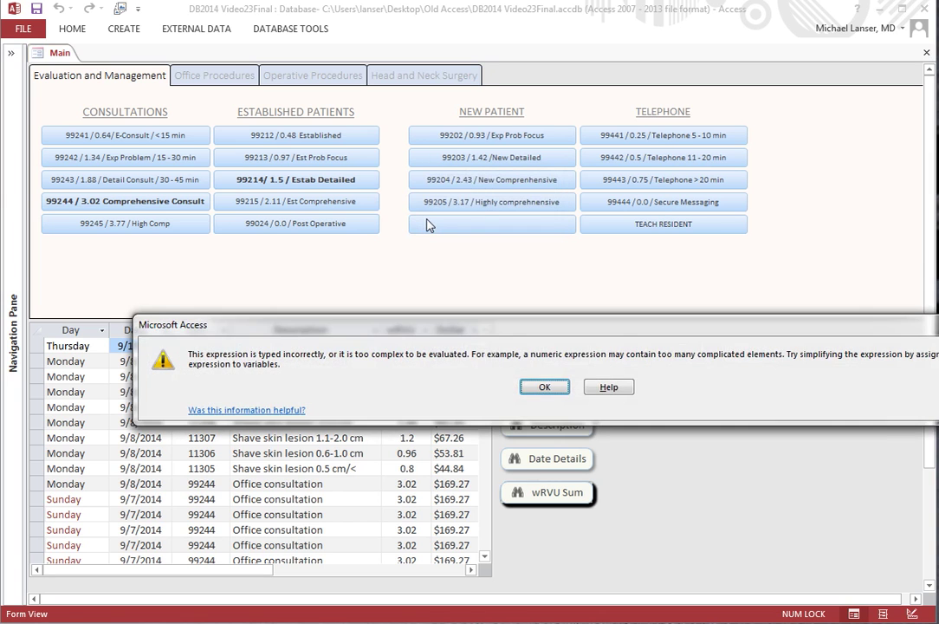
key(Return)
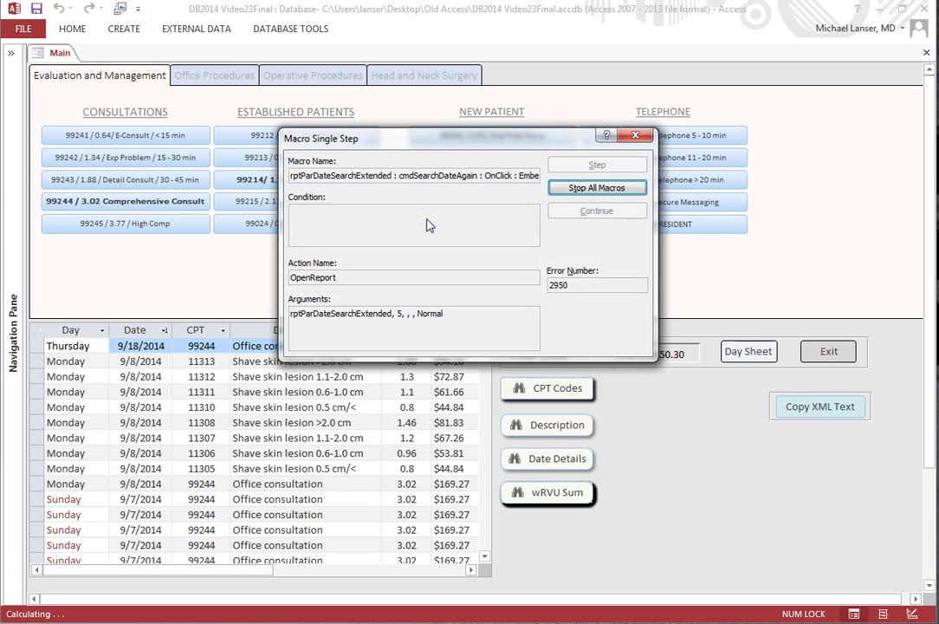
click(595, 191)
Run the wRVU Sum search from the main form with start date 6/6 and an end date, and close the report.
click(554, 499)
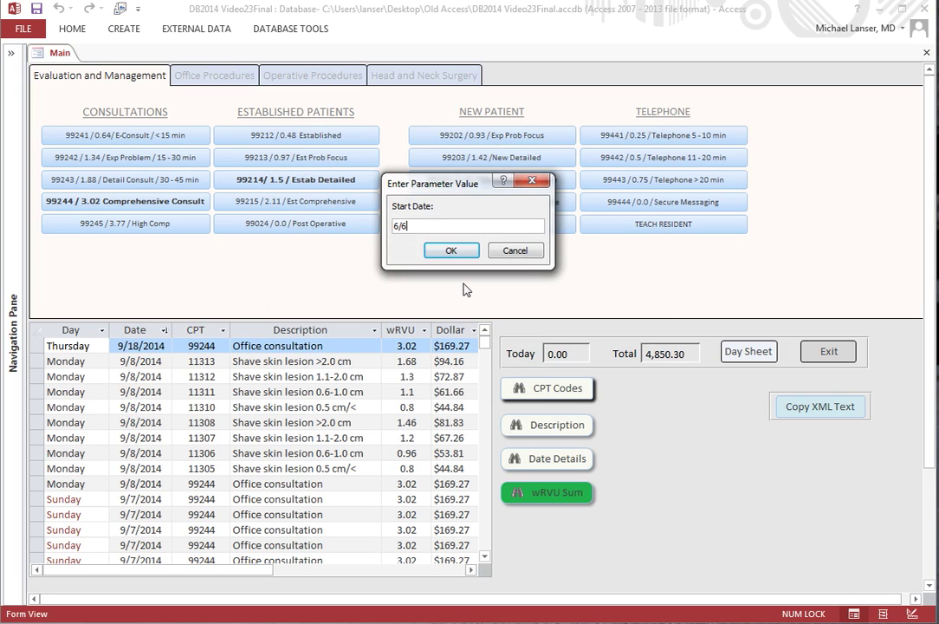
key(Return)
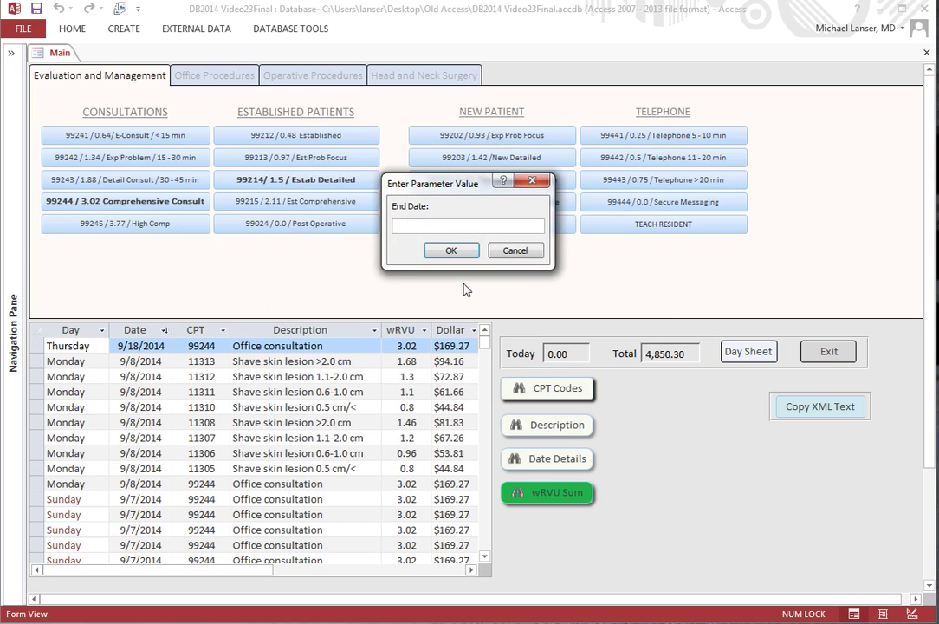
key(Return)
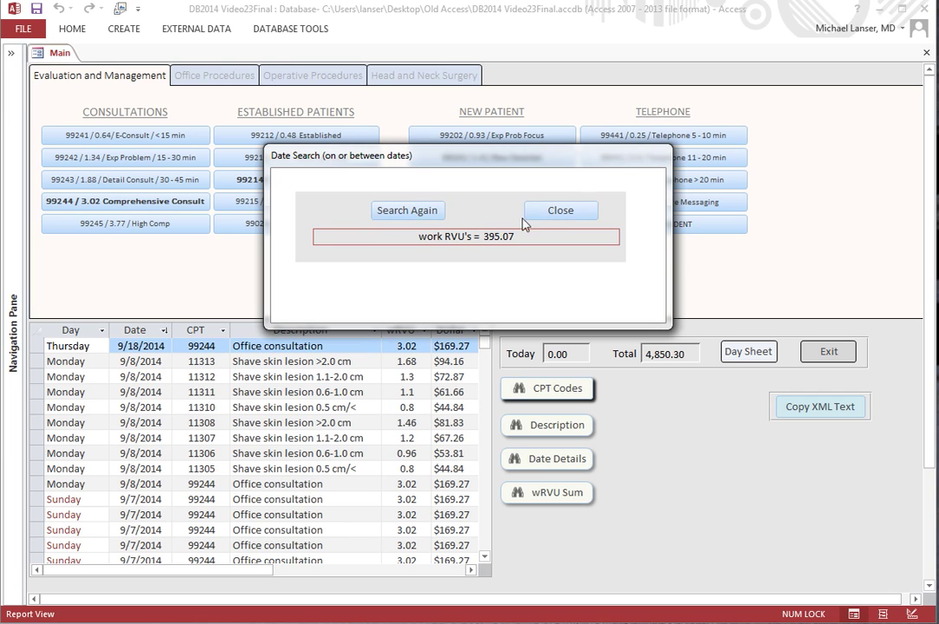
click(552, 214)
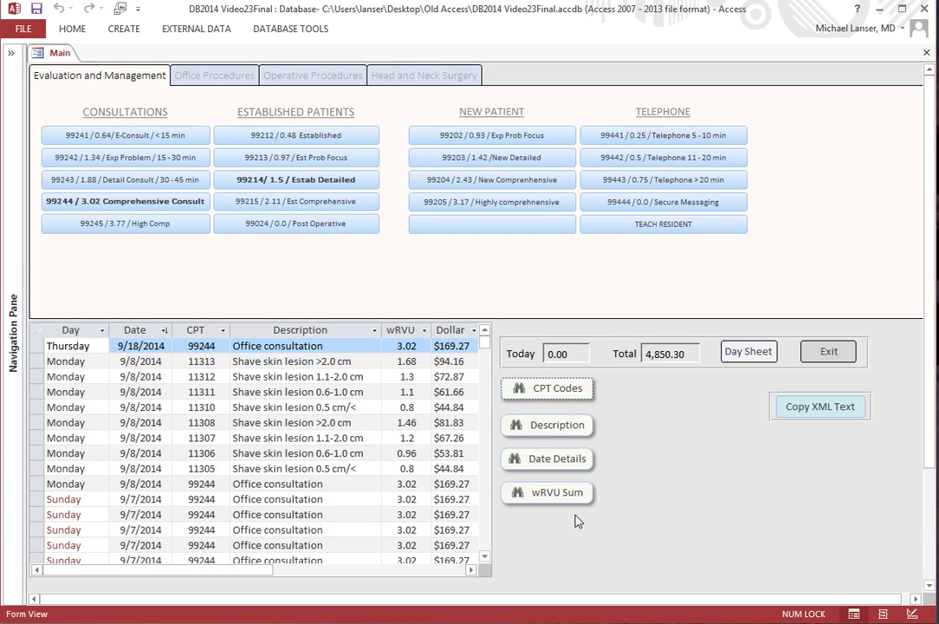
Switch the main form to Layout View and show the wRVU Sum button's format properties, moving the property sheet clear of the search buttons.
right_click(59, 54)
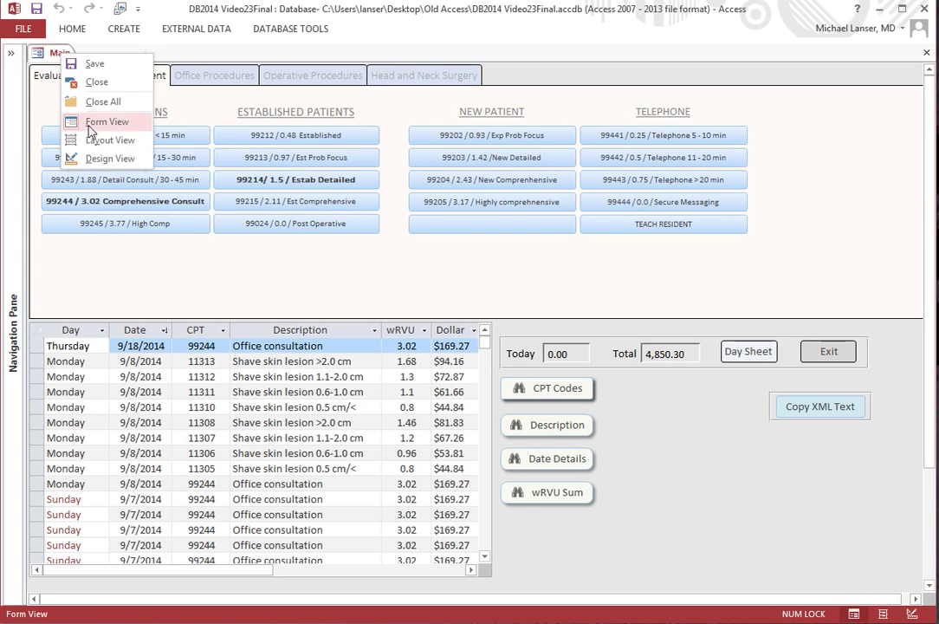
click(97, 140)
click(524, 494)
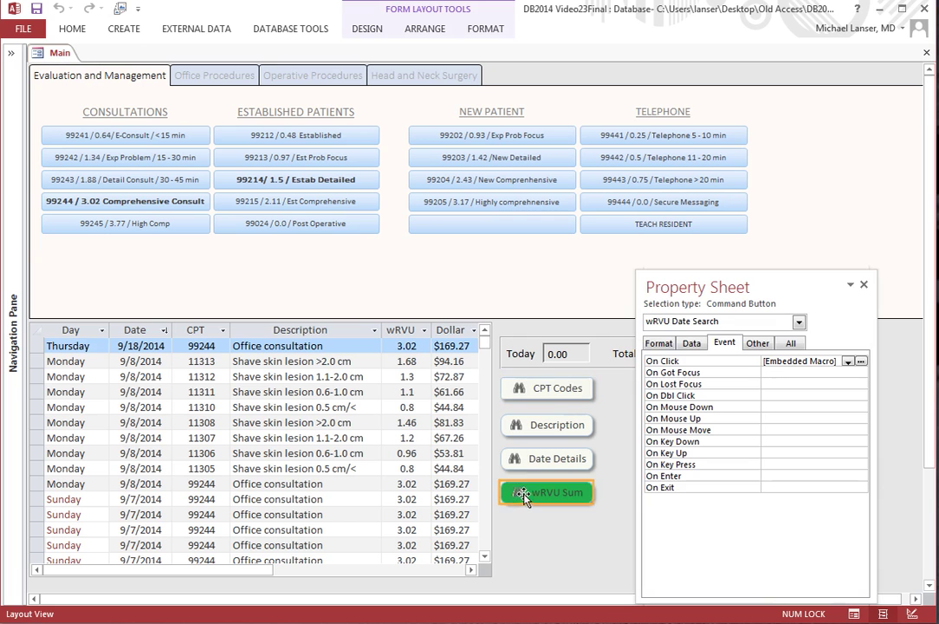
click(658, 343)
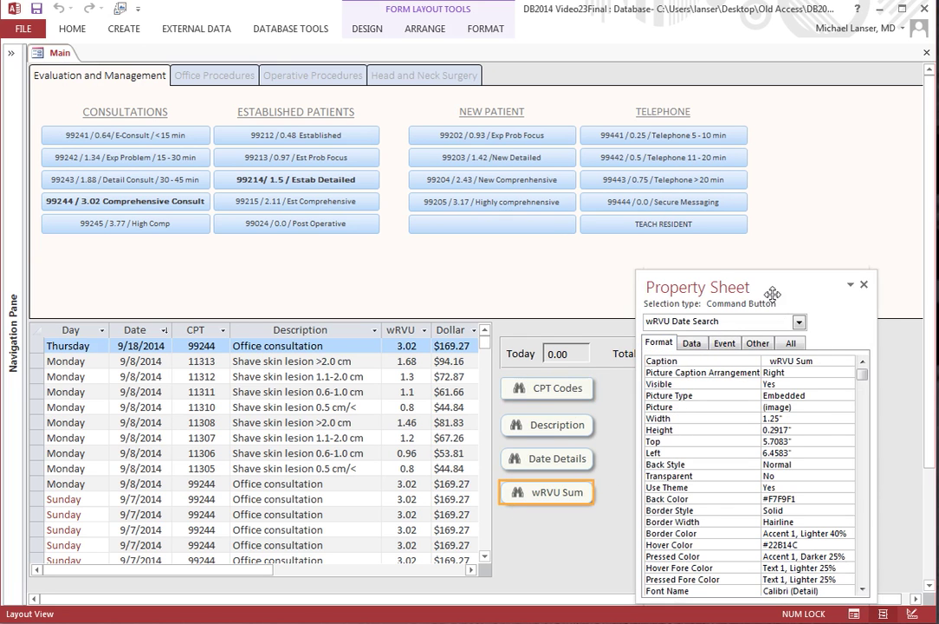
drag(772, 295, 754, 127)
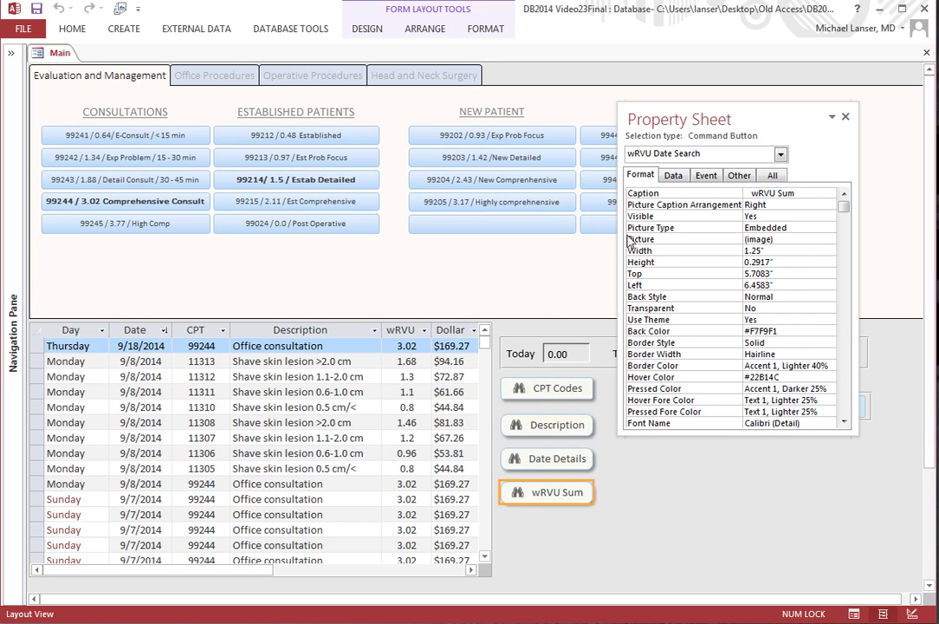
Browse the available pictures for the wRVU Sum button in the Picture Builder, and cancel without choosing one.
click(781, 239)
click(828, 240)
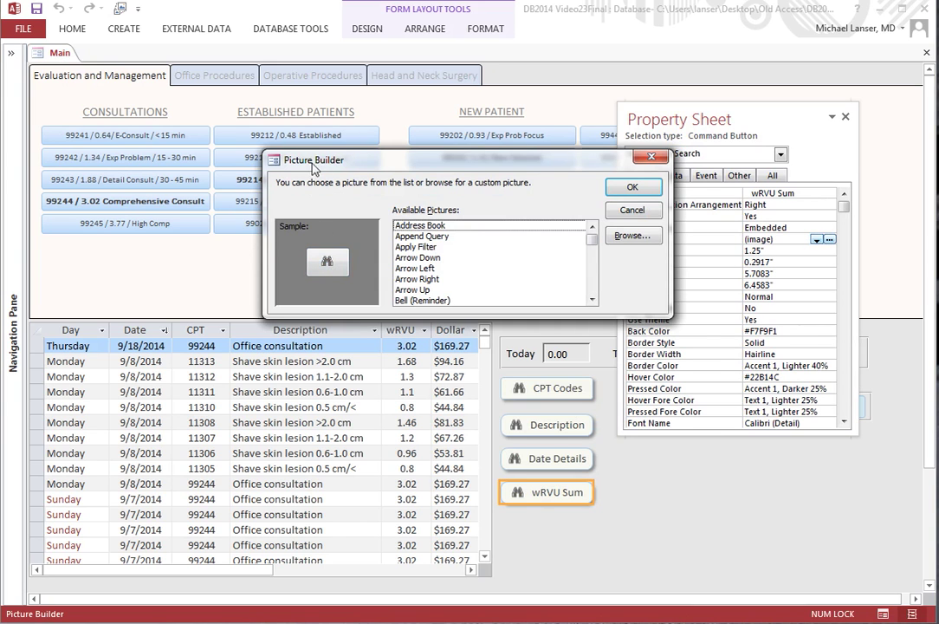
scroll(587, 280, down, 15)
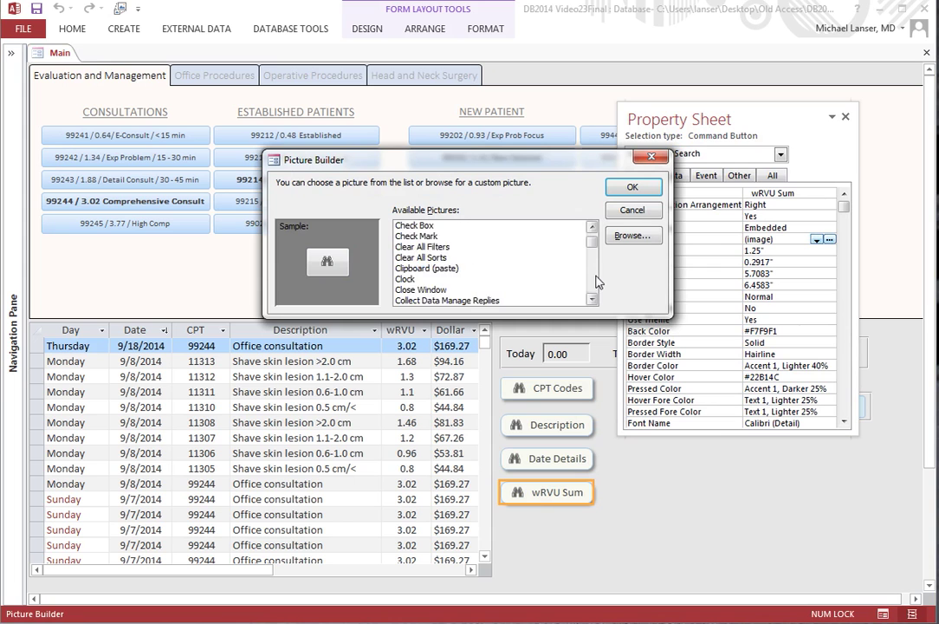
scroll(596, 281, down, 3)
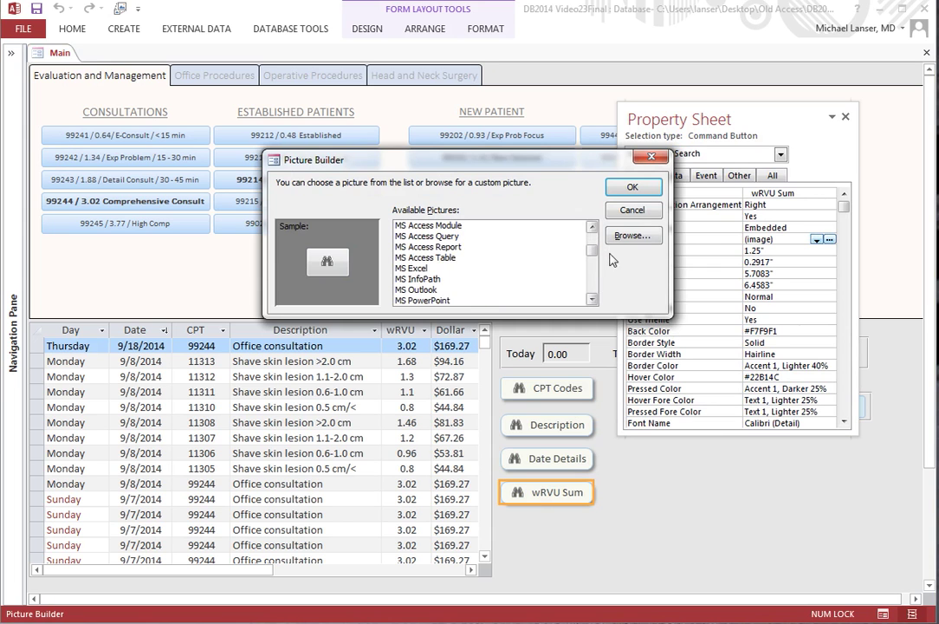
click(632, 210)
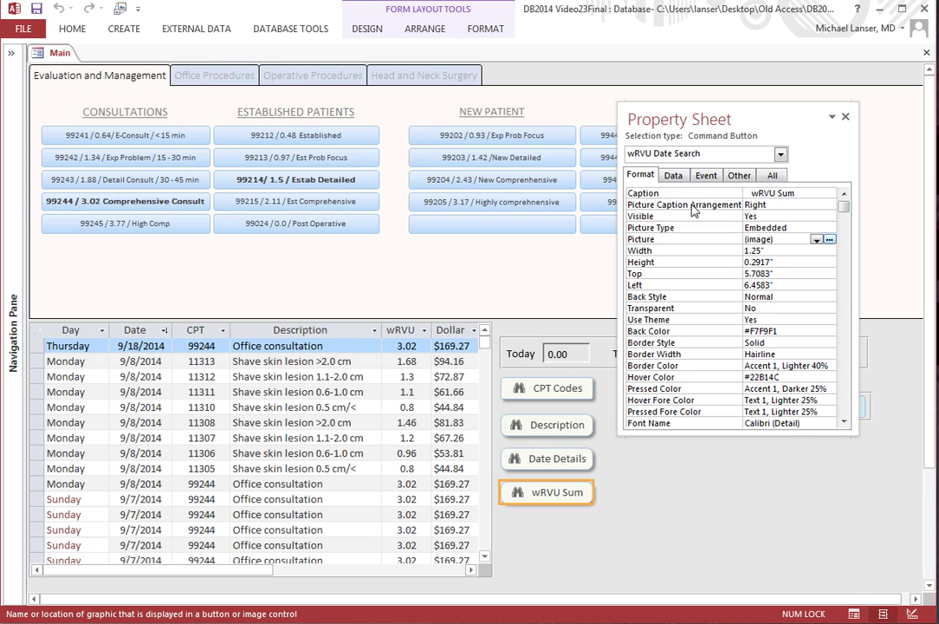
Try the wRVU Sum button's Picture Caption Arrangement as Left, and set it back to Right.
click(777, 204)
click(829, 205)
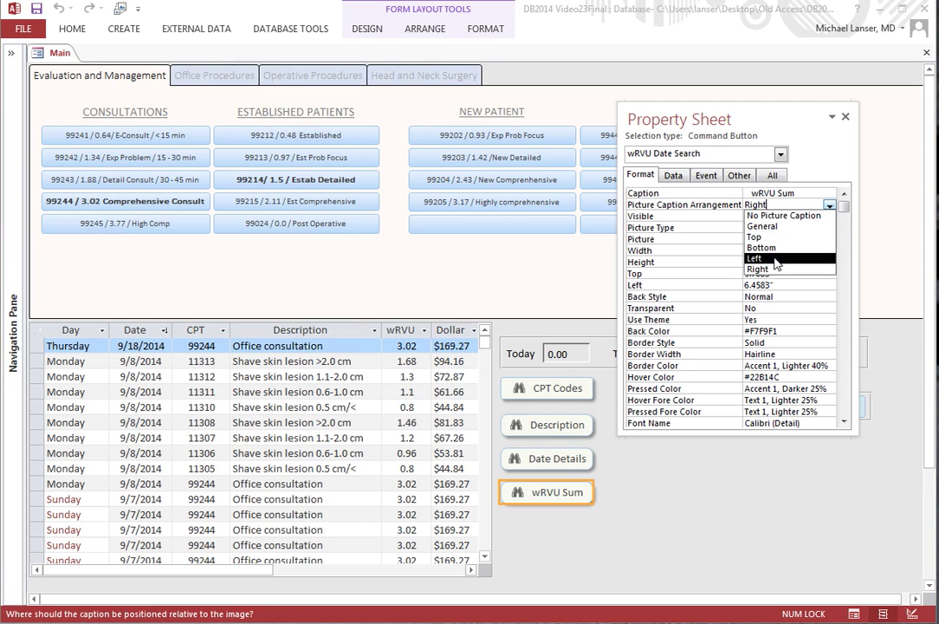
click(777, 263)
click(829, 205)
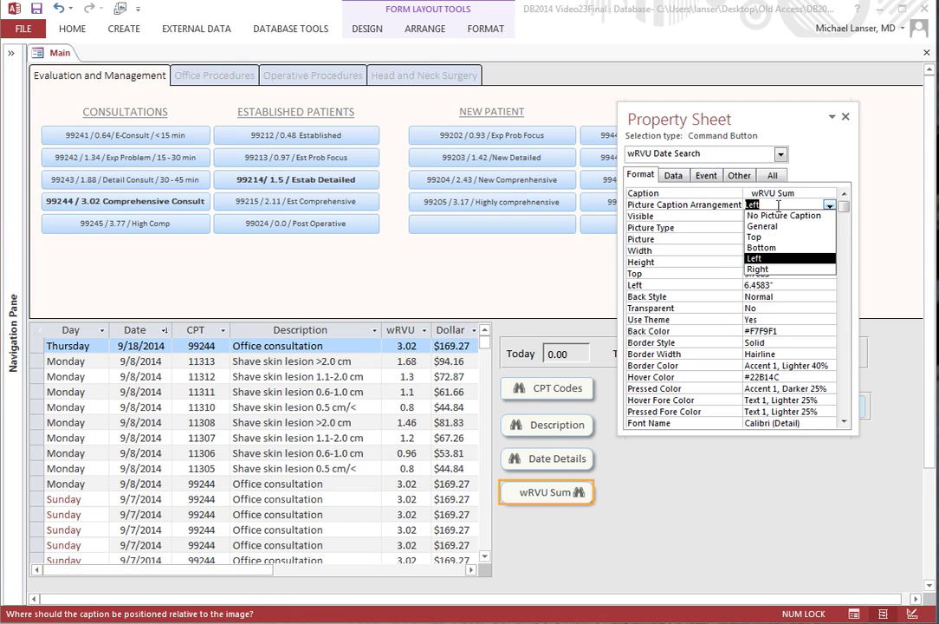
click(759, 269)
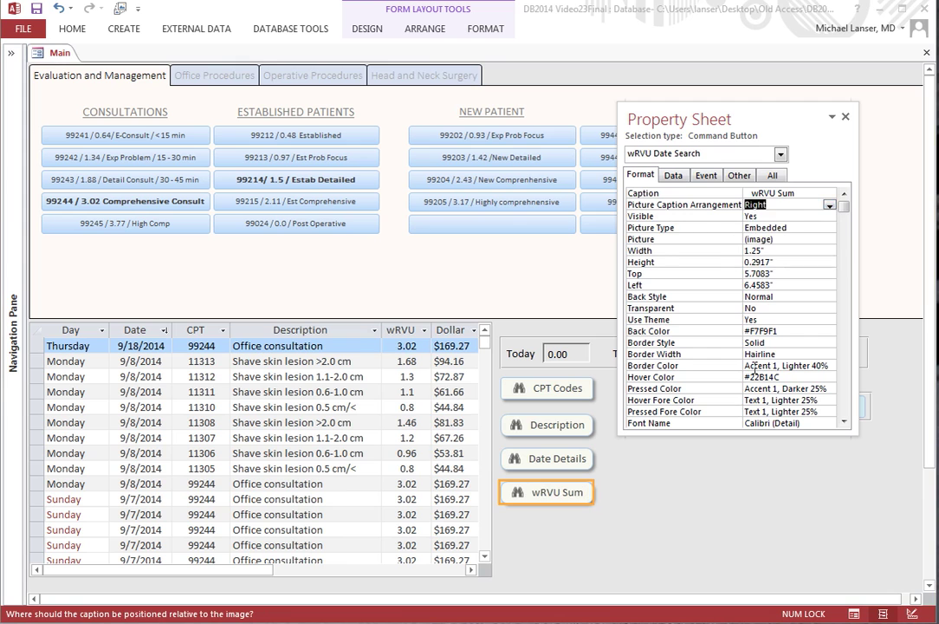
click(732, 459)
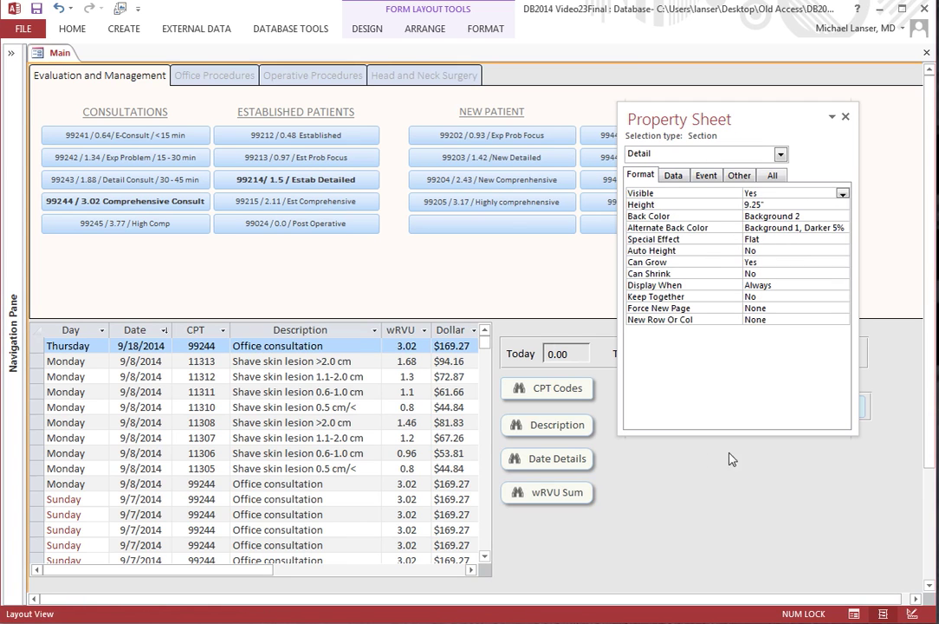
Save the main form in Layout View and return it to Form View.
right_click(59, 54)
click(74, 63)
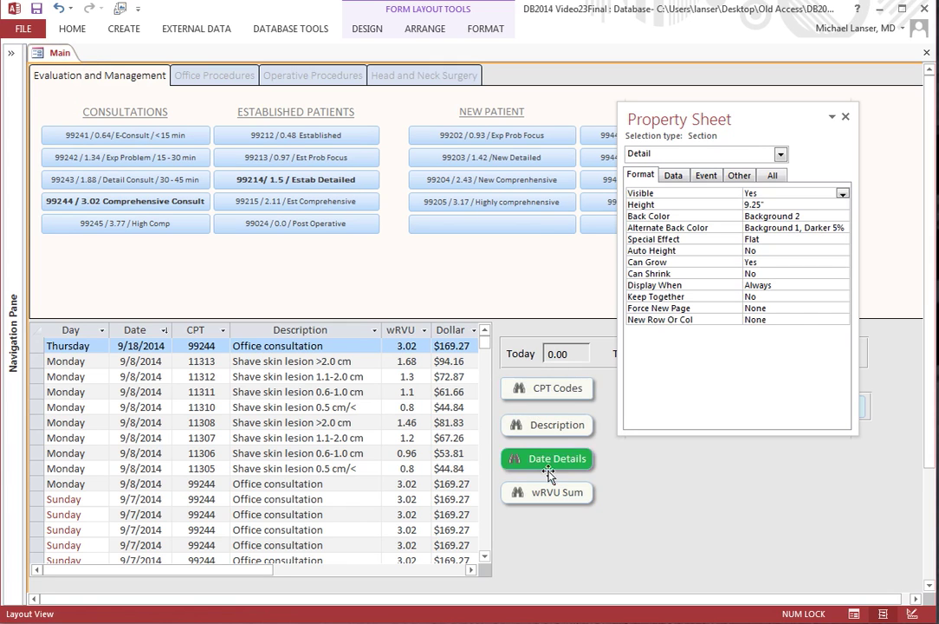
right_click(54, 51)
click(74, 58)
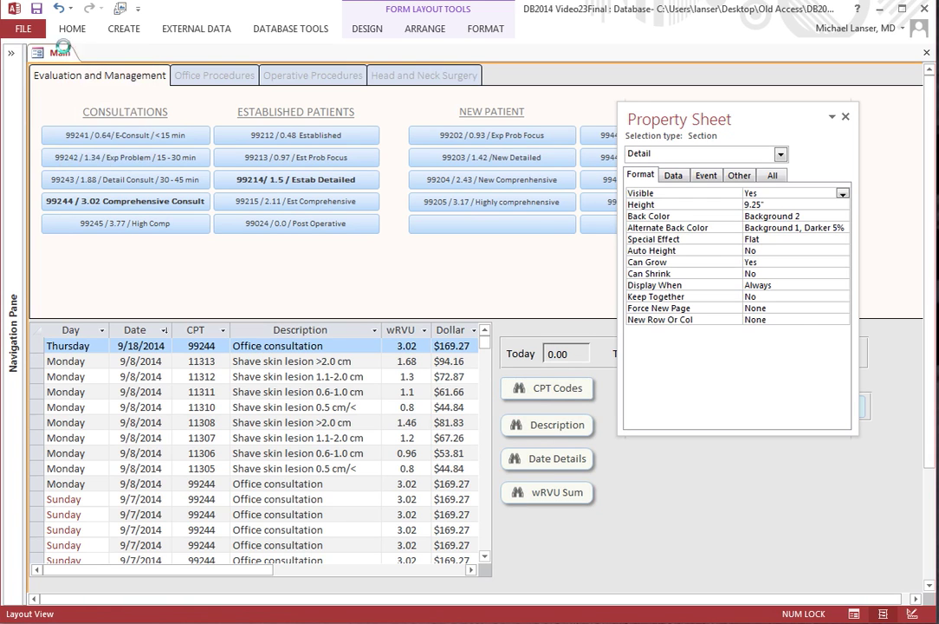
right_click(57, 54)
click(64, 61)
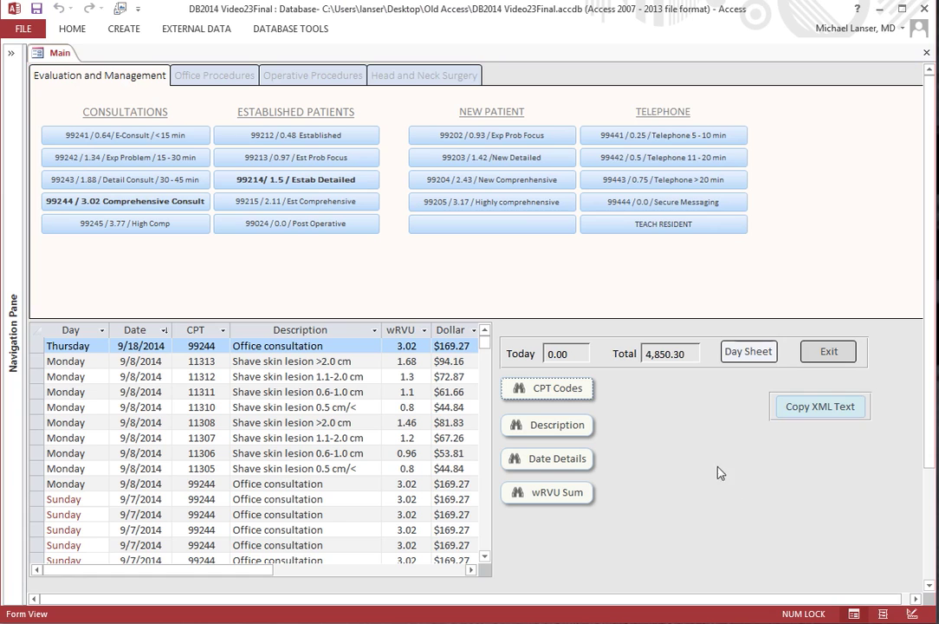